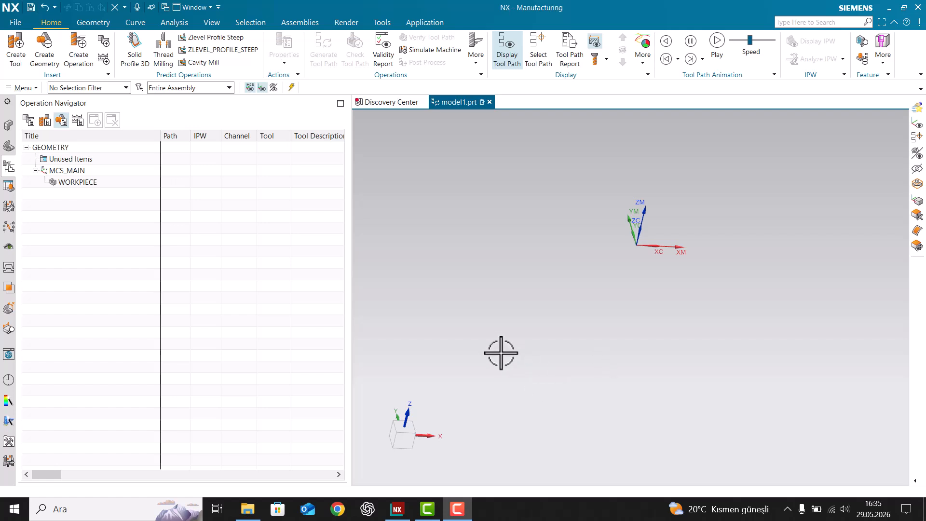
left_click(572, 359)
left_click(84, 259)
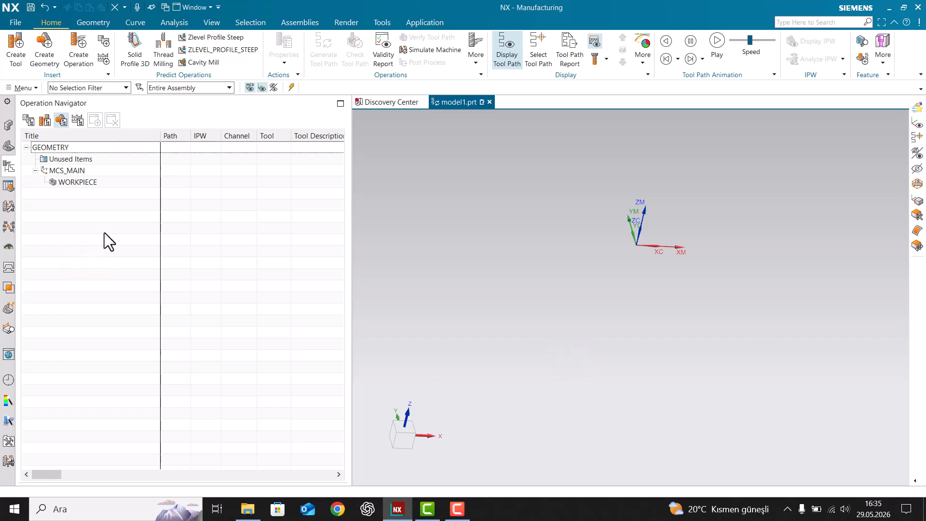
left_click(580, 430)
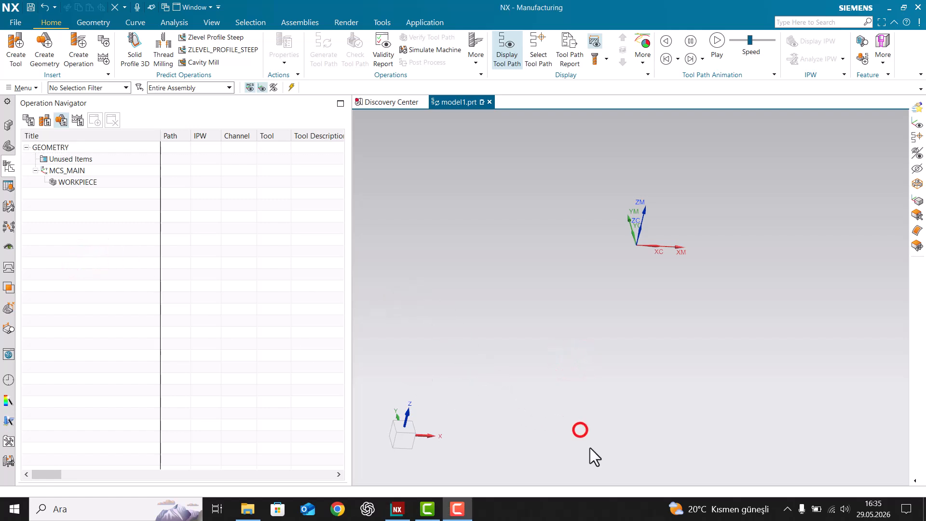
left_click(152, 301)
- Create a solid cylinder 150 mm in diameter and 30 mm high at the coordinate origin
left_click(77, 23)
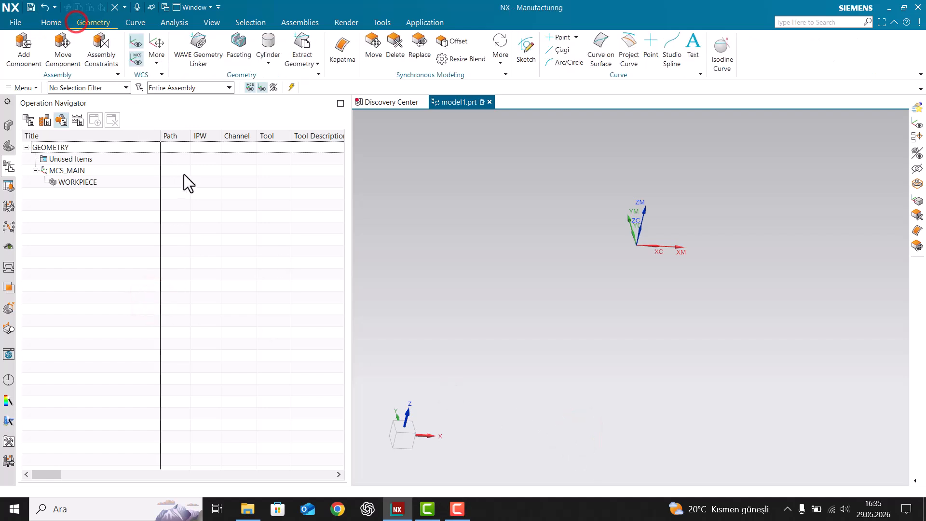
left_click(268, 46)
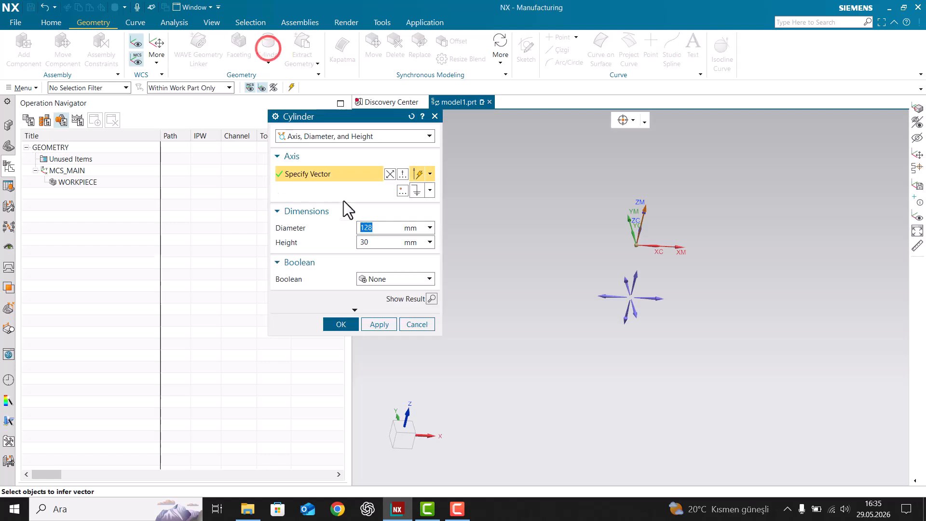
left_click(383, 231)
left_click(385, 231)
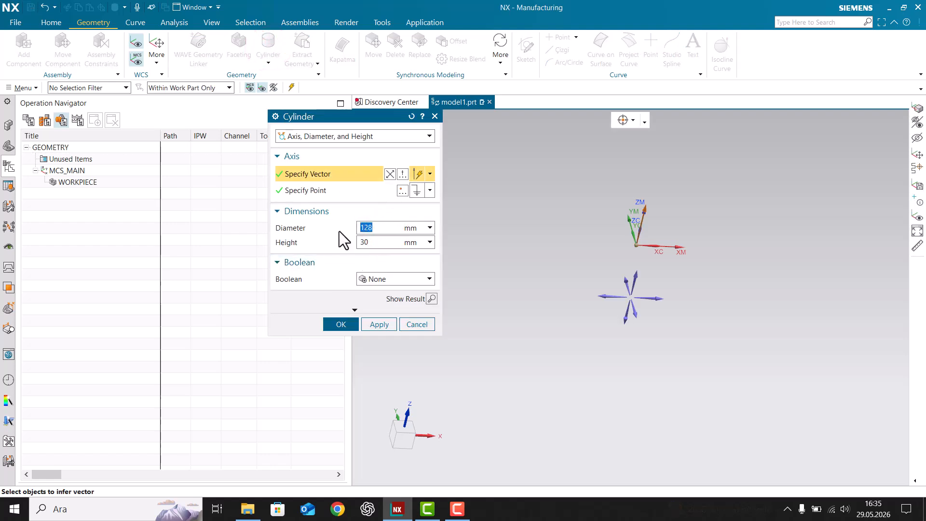
type("150")
key("Return")
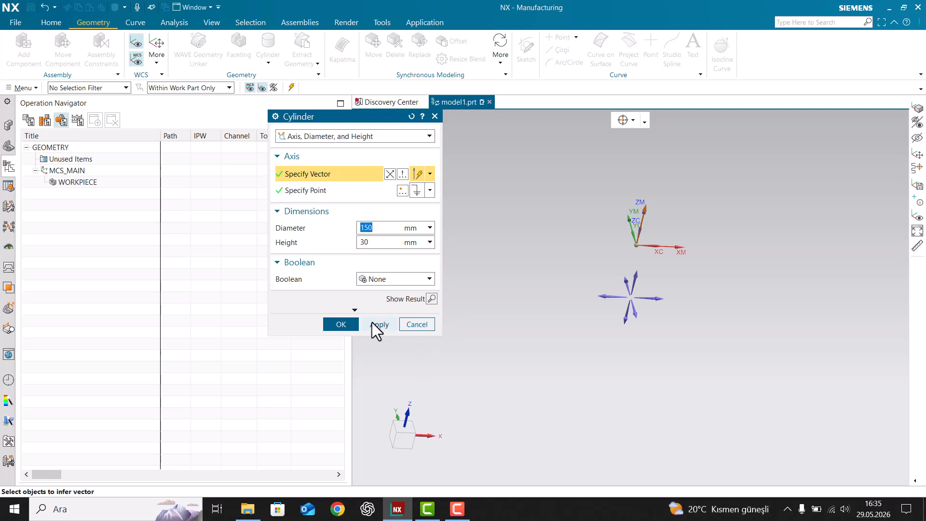
left_click(346, 322)
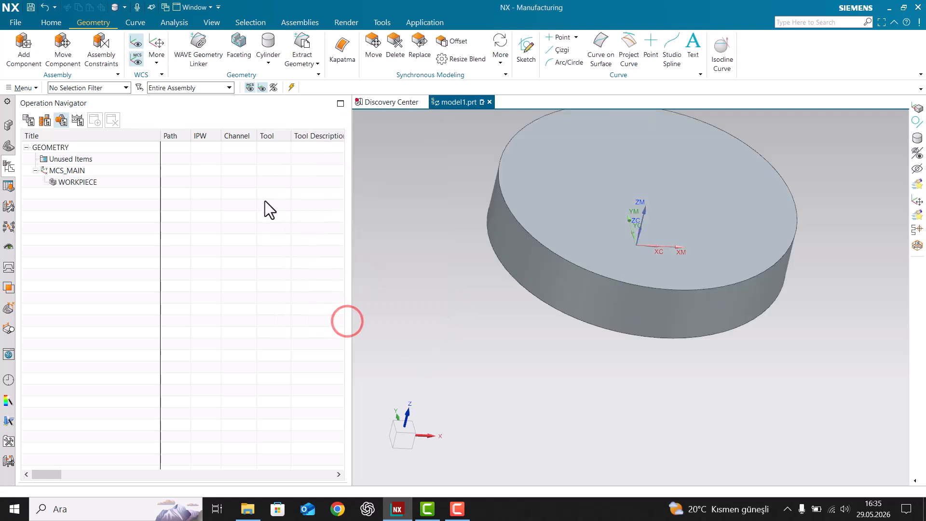
- Define a second cylinder 128 mm in diameter and 30 mm high, with its axis reversed and Boolean set to Subtract
left_click(268, 41)
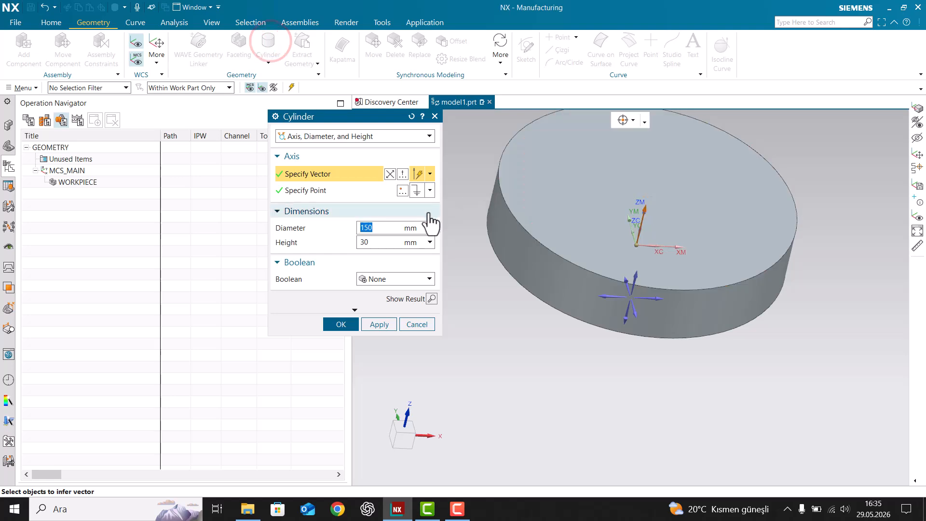
left_click(401, 220)
key("BackSpace")
key("BackSpace")
type("28")
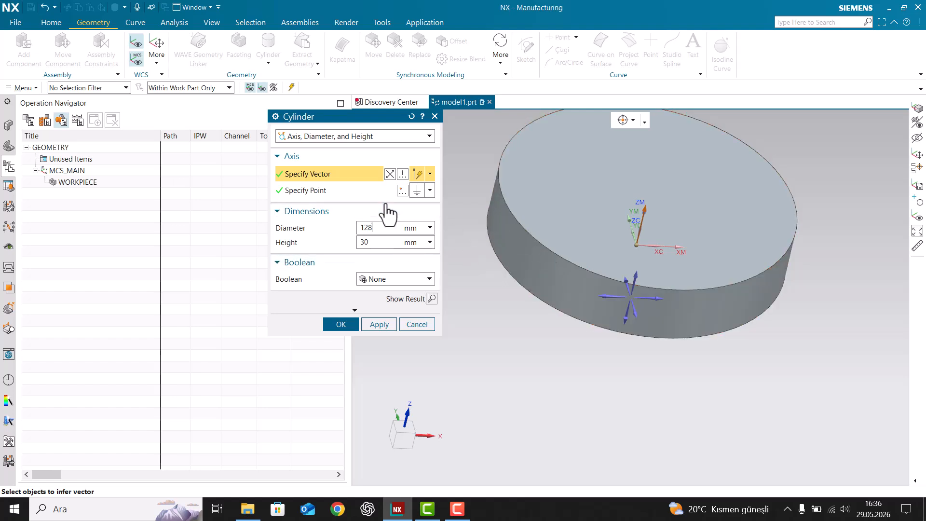
middle_click_drag(610, 226, 653, 215)
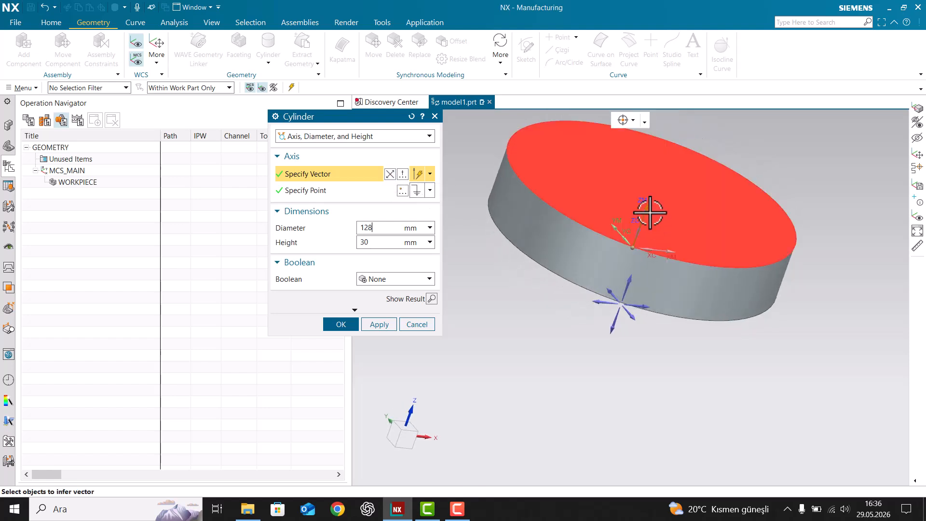
left_click(390, 173)
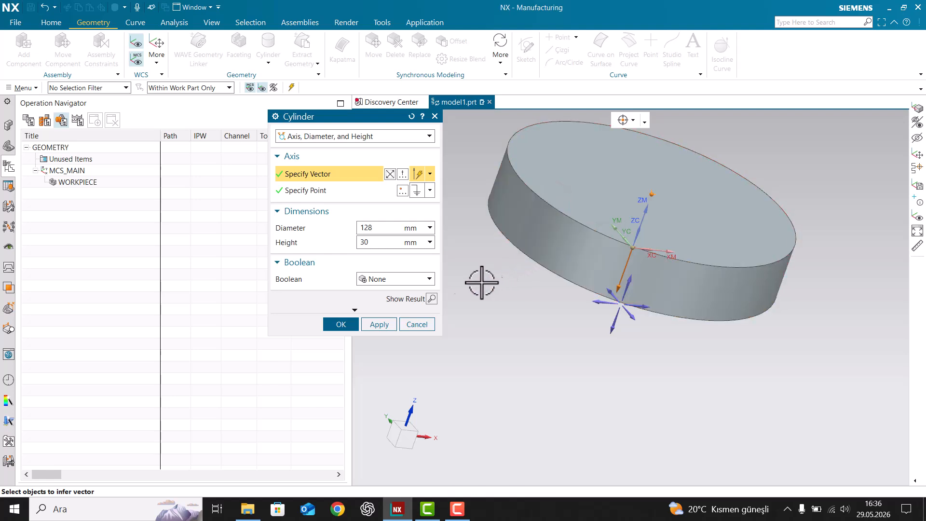
left_click(408, 279)
left_click(376, 312)
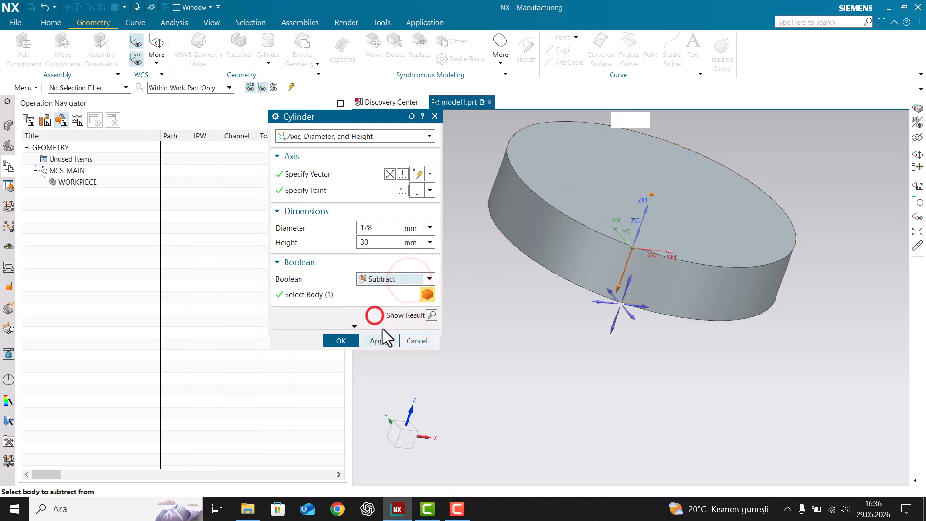
- Preview the subtraction, flip the second cylinder's axis back upward and cut the bore through the disc
left_click(433, 315)
left_click(433, 315)
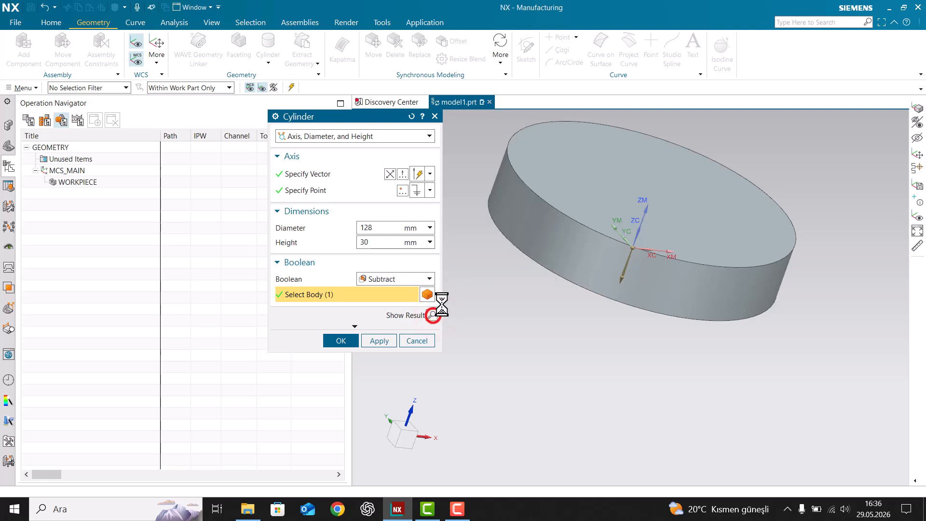
left_click(392, 173)
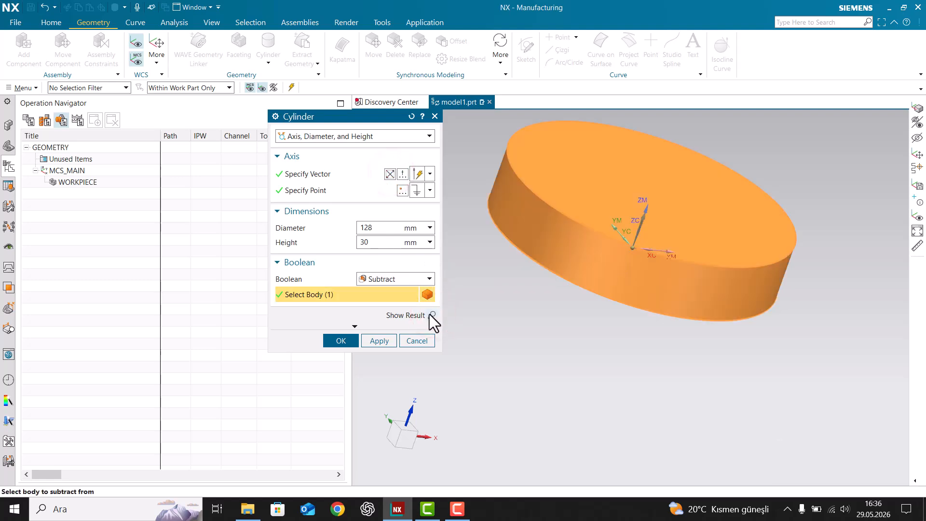
left_click(431, 315)
left_click(343, 339)
middle_click_drag(378, 335, 543, 208)
middle_click_drag(471, 150, 488, 203)
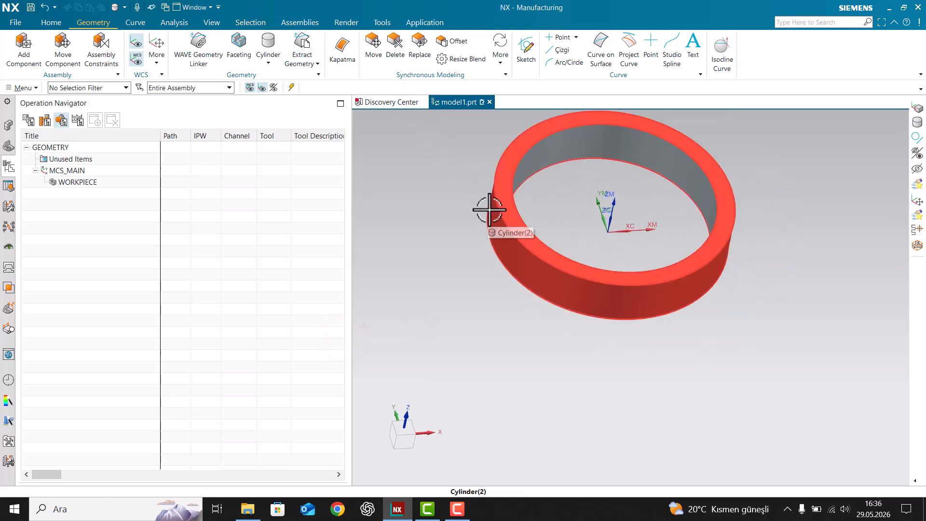
- Orient the WCS to the centre of the ring's top face
left_click(156, 57)
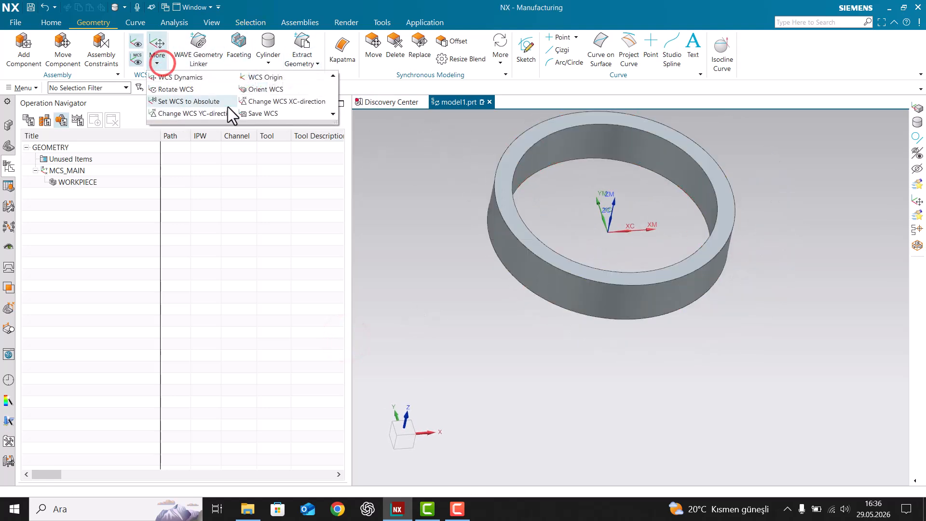
left_click(267, 91)
left_click(531, 129)
- Move the MCS_MAIN machine coordinate system to the WCS at the centre of the ring's top face
double_click(68, 173)
left_click(589, 169)
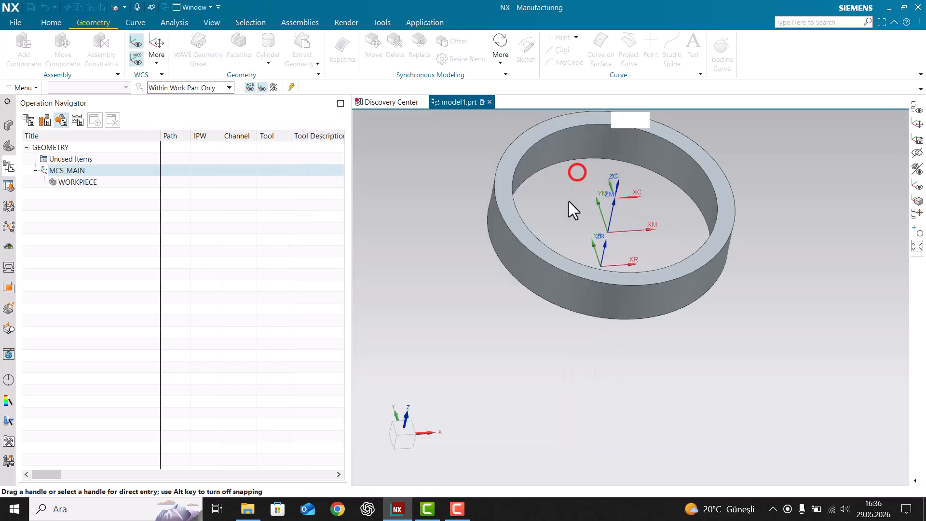
left_click(419, 174)
left_click(381, 186)
middle_click(381, 186)
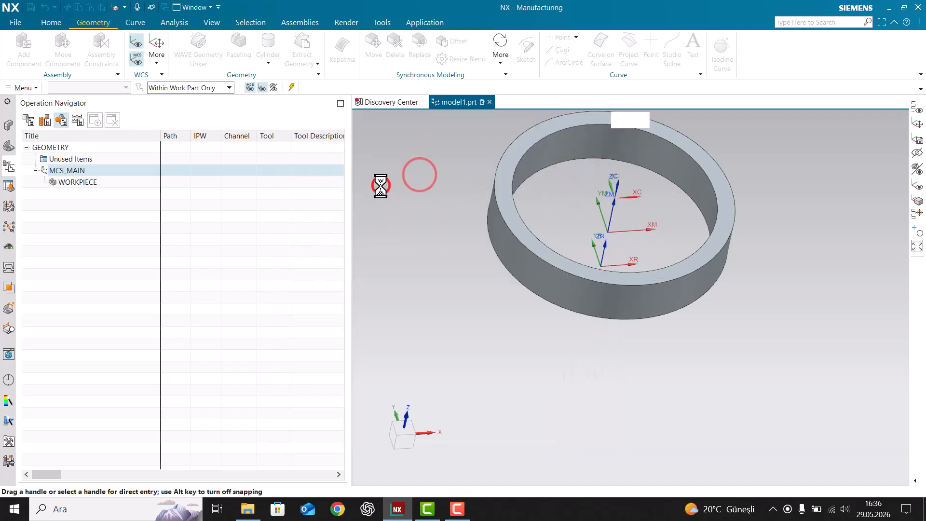
middle_click(339, 241)
left_click(217, 235)
middle_click_drag(513, 238, 535, 227)
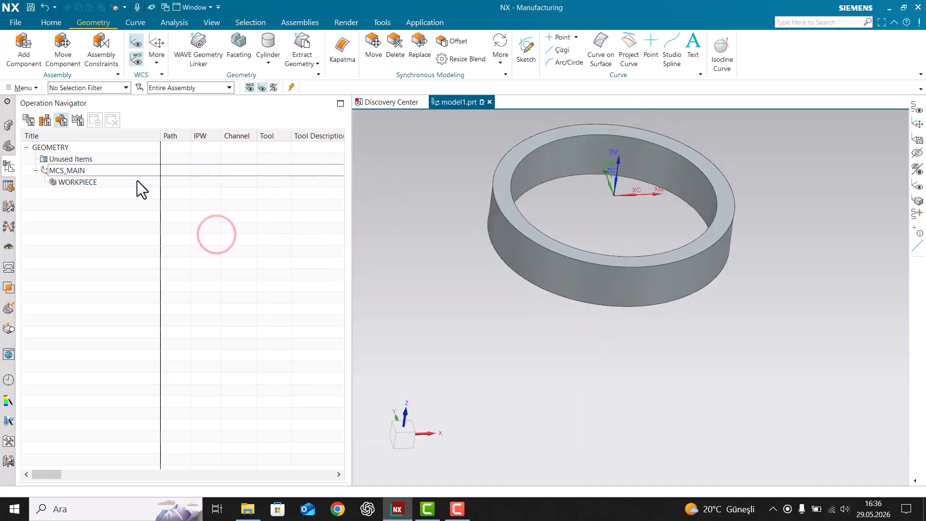
- Insert a Thread Milling operation of type hole_making under WORKPIECE
left_click(124, 179)
right_click(117, 183)
mouse_move(145, 307)
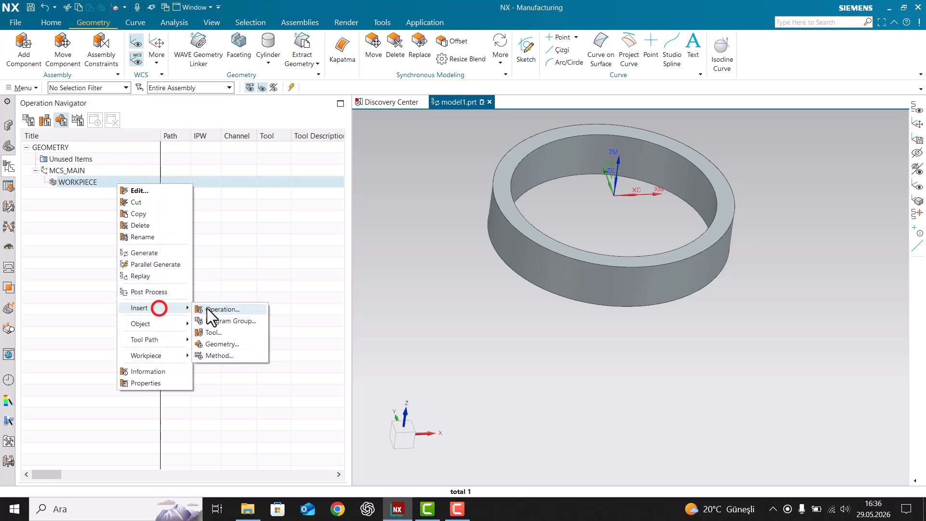
left_click(215, 307)
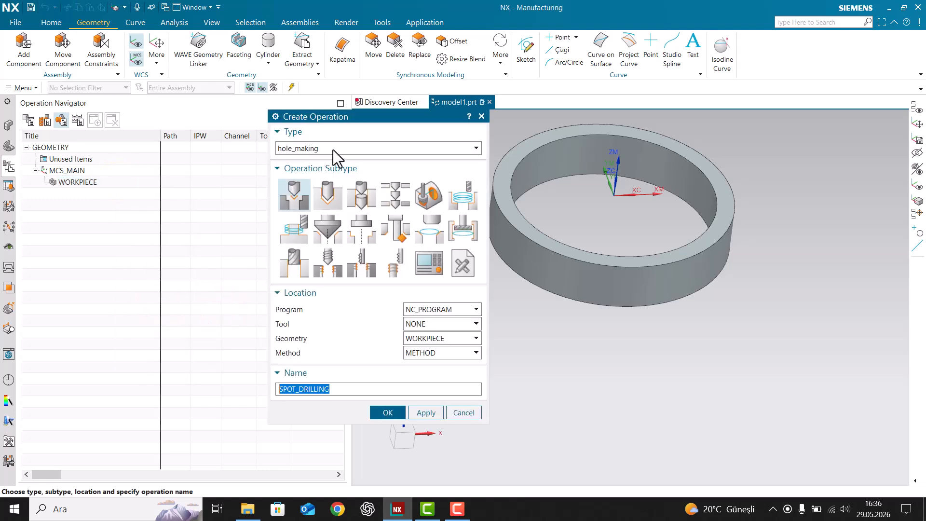
left_click(361, 270)
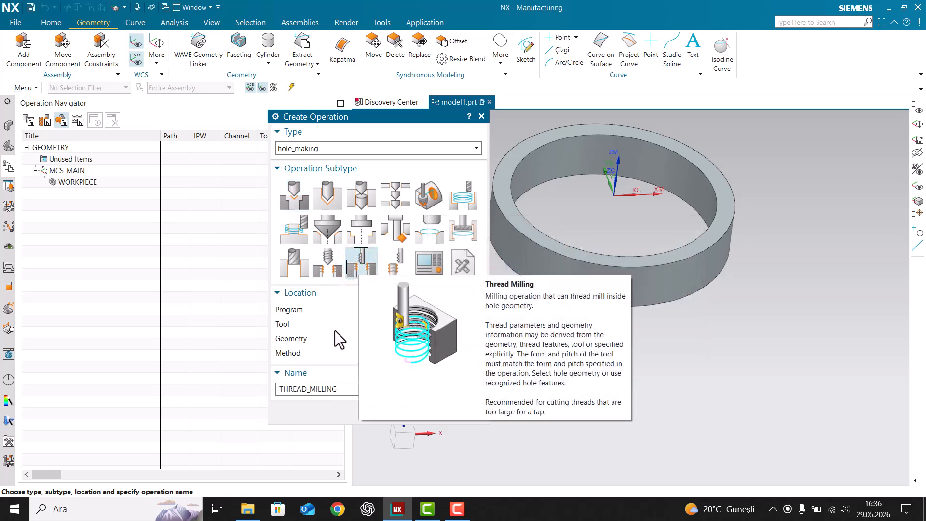
left_click(387, 412)
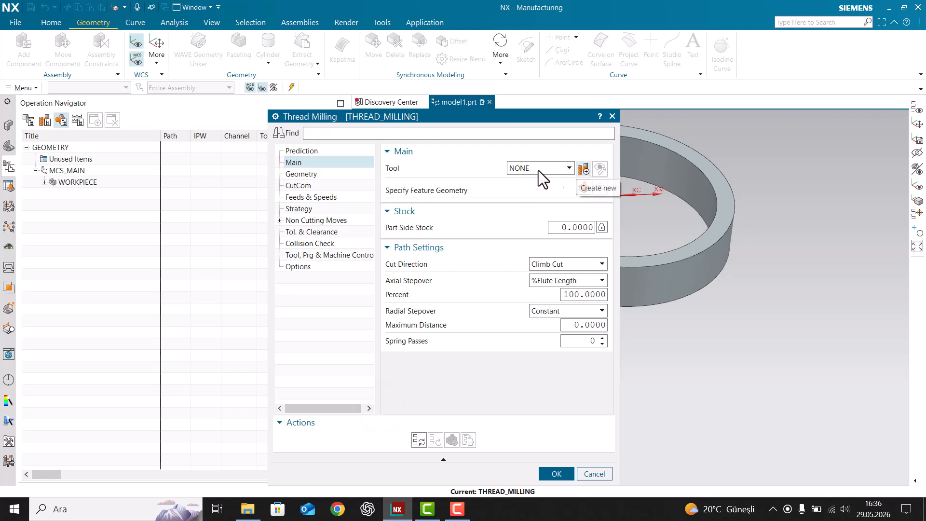
- Create a new thread mill tool named M130X2 for the operation
left_click(582, 169)
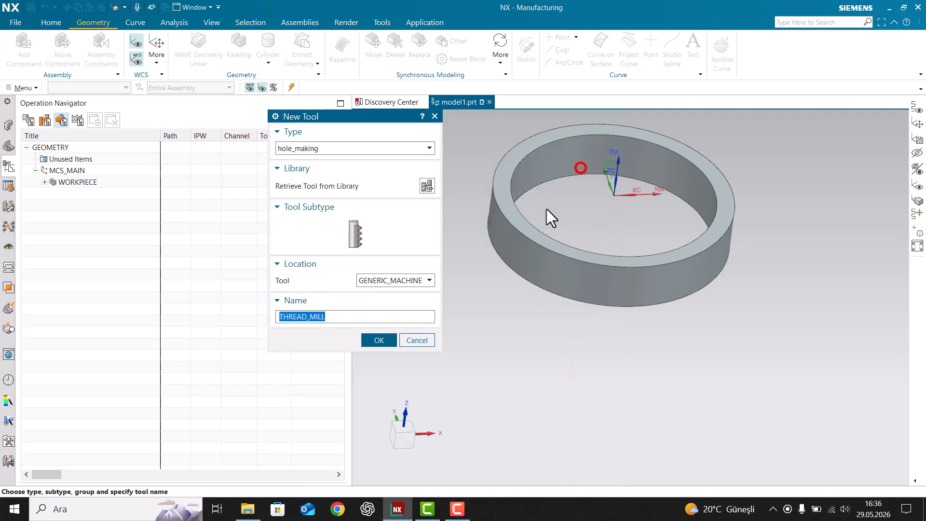
left_click(359, 234)
left_click(331, 316)
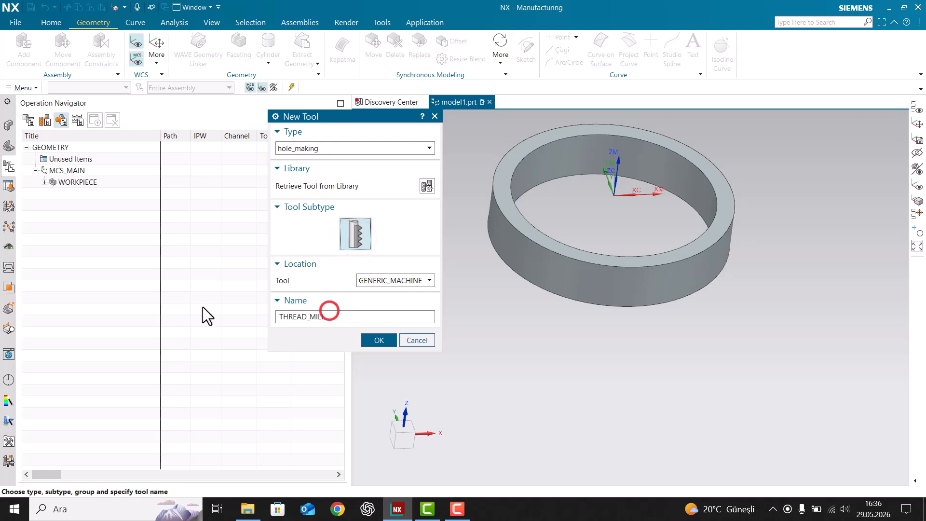
double_click(330, 317)
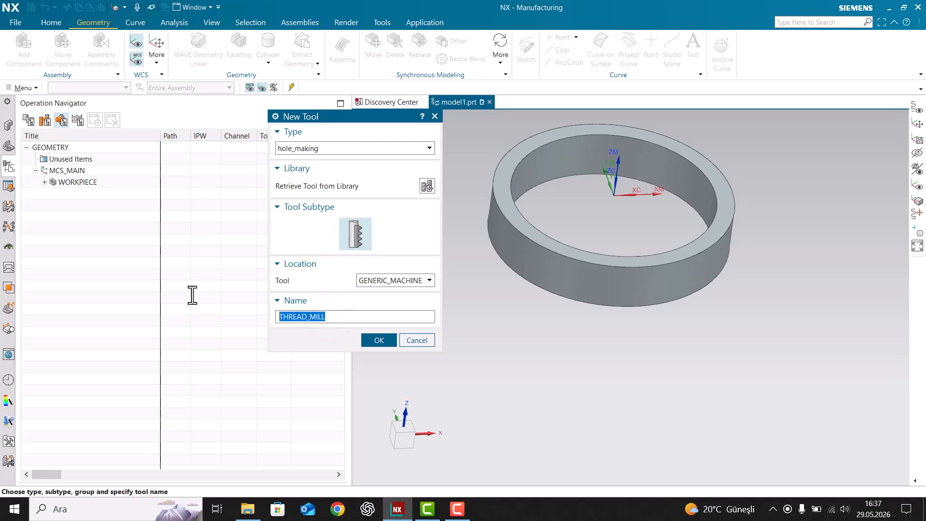
type("M130X2")
key("Return")
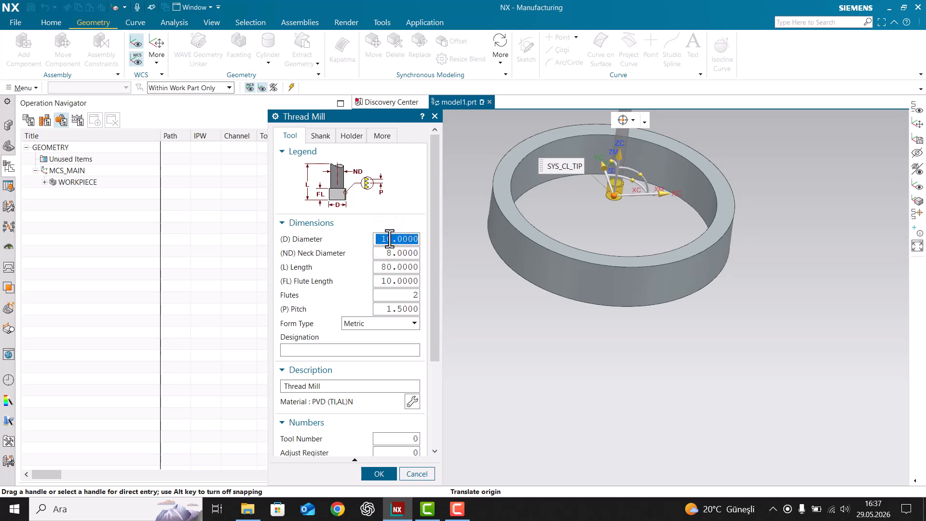
- Switch to the desktop and open the M130 folder in a maximized window with the tool photo previewed
left_click(888, 8)
left_click(390, 73)
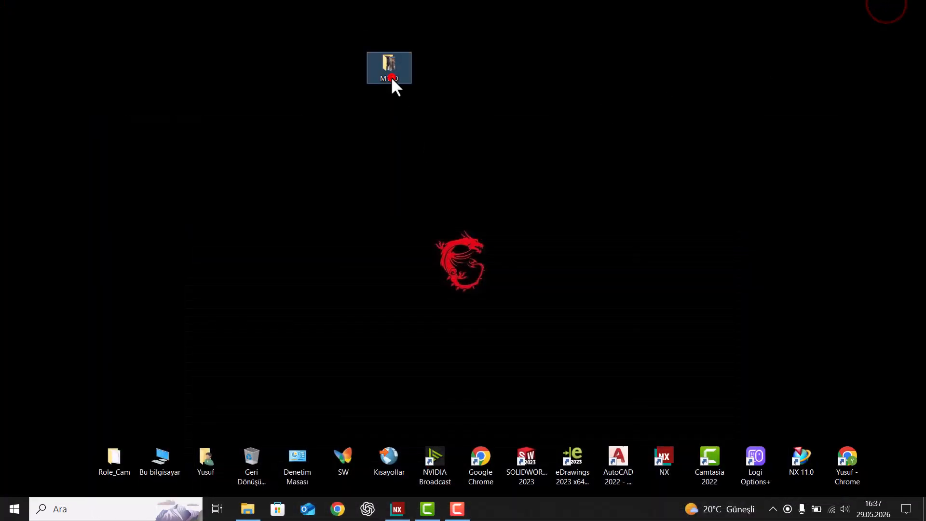
double_click(390, 76)
left_click(199, 159)
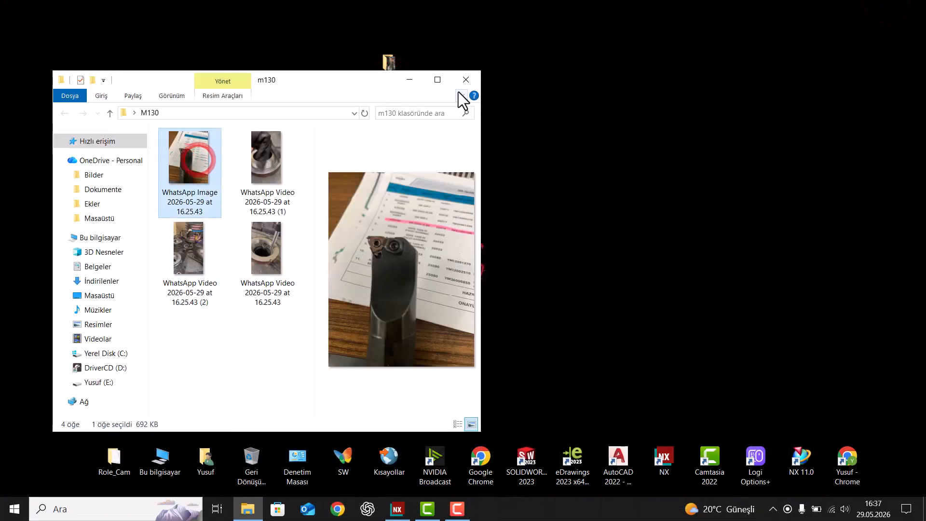
left_click(442, 83)
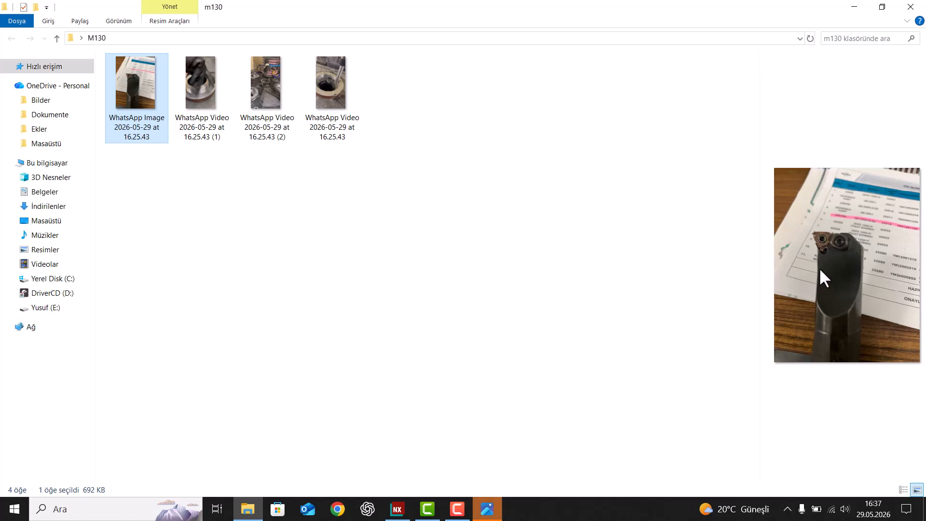
- Open the WhatsApp tool photo in a single maximized viewer and examine the threading insert and its holder up close
left_click(129, 79)
mouse_move(488, 508)
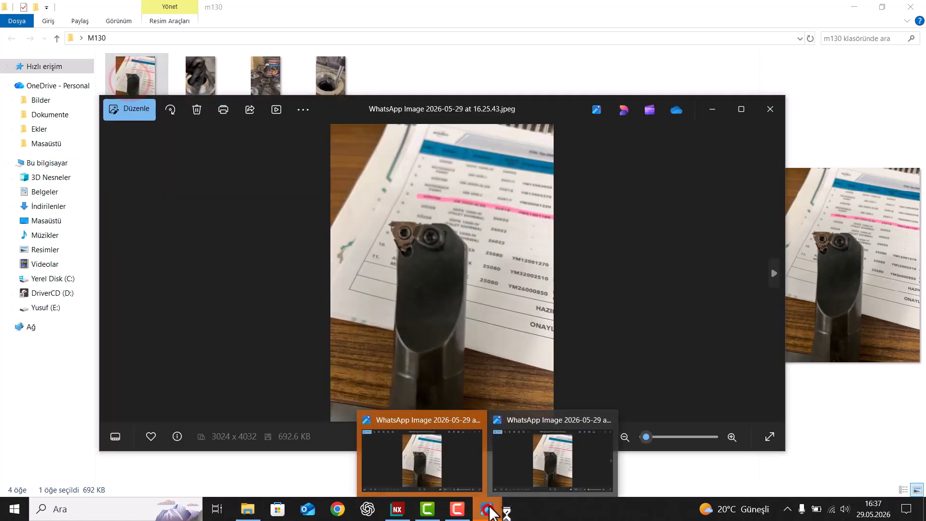
left_click(441, 474)
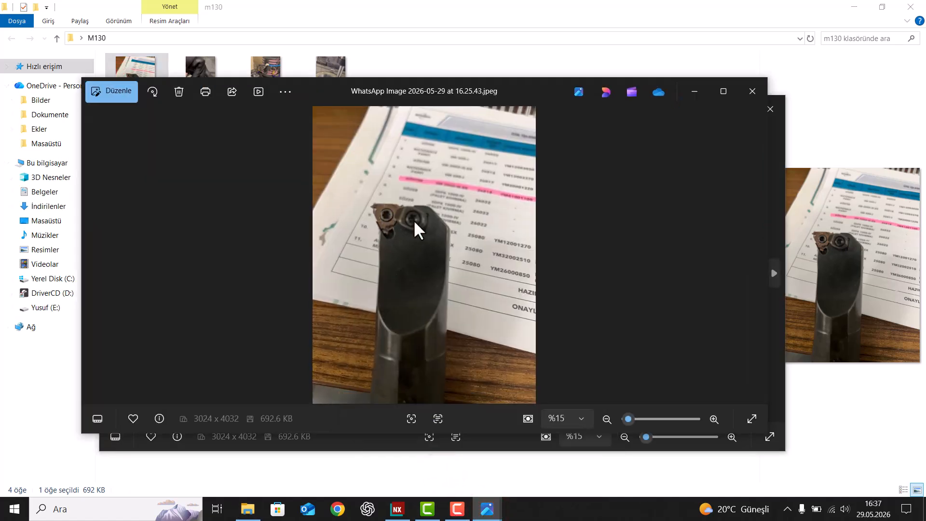
left_click(748, 89)
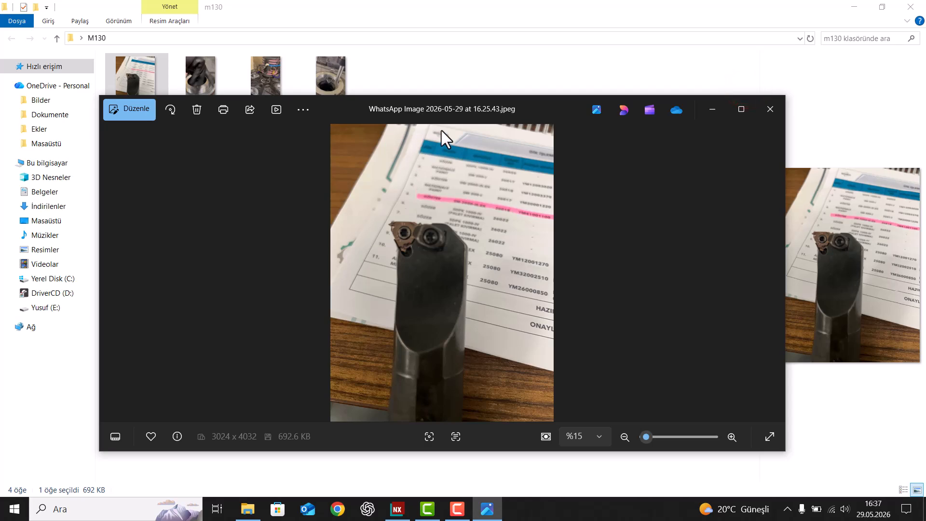
double_click(460, 108)
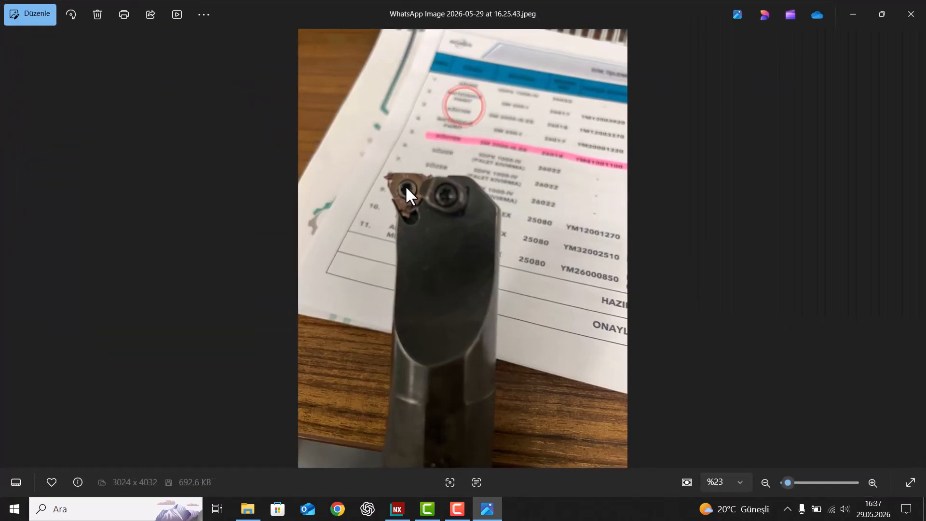
scroll(400, 191, "up", 3)
scroll(393, 196, "up", 2)
scroll(289, 195, "down", 4)
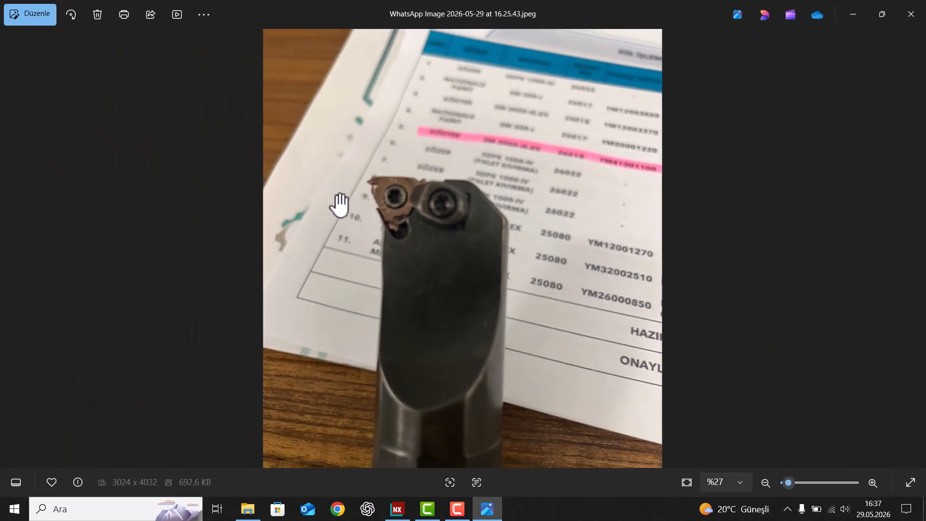
- Switch from the tool photo back to NX and set the thread mill's diameter to 24 mm
scroll(400, 195, "down", 1)
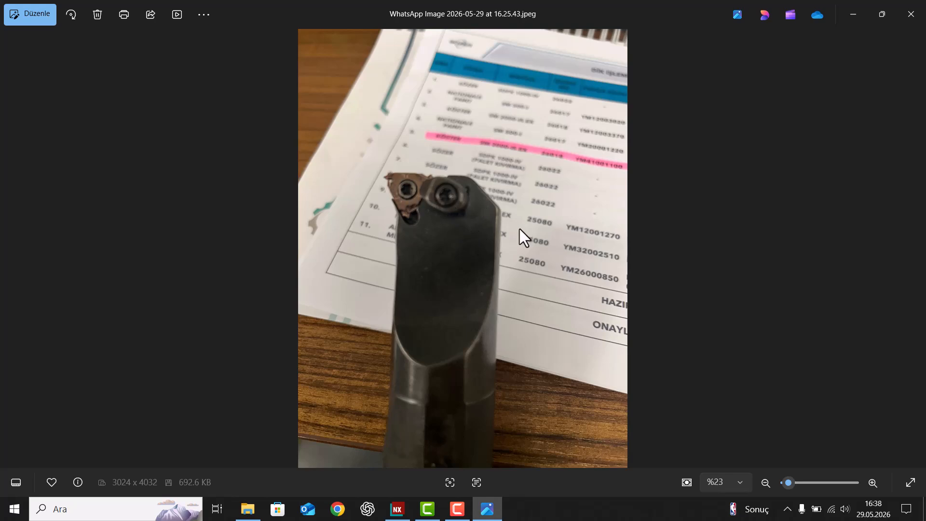
left_click(396, 510)
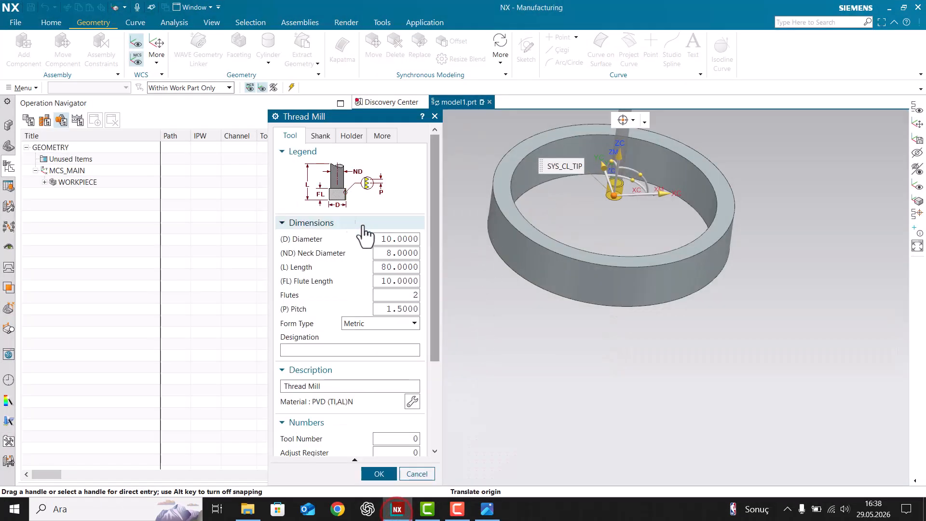
left_click(408, 238)
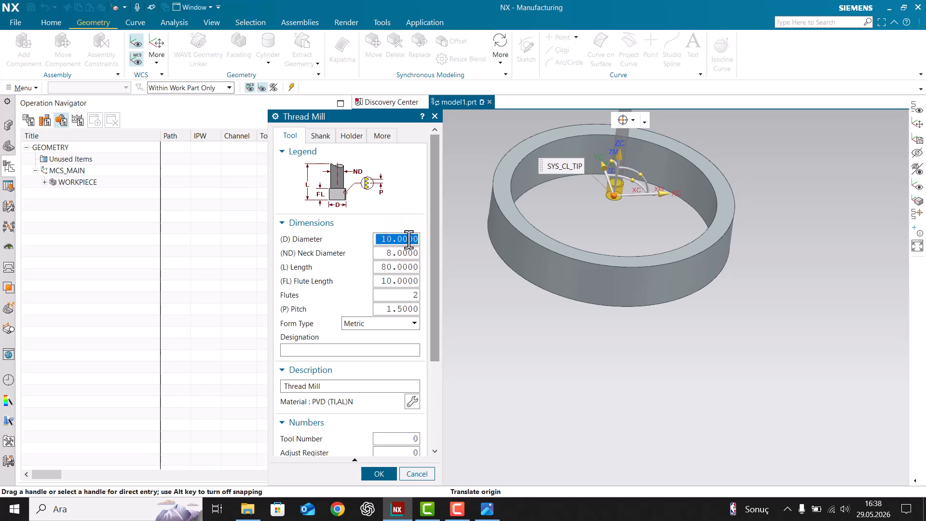
type("24")
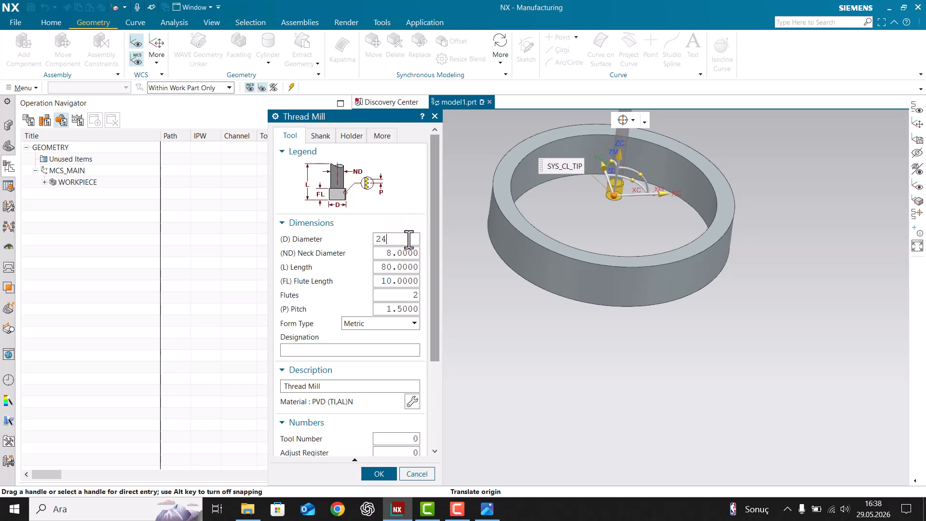
key("Return")
- Check the tool photo for the neck shape and set the thread mill's neck diameter to 20 mm
left_click(390, 253)
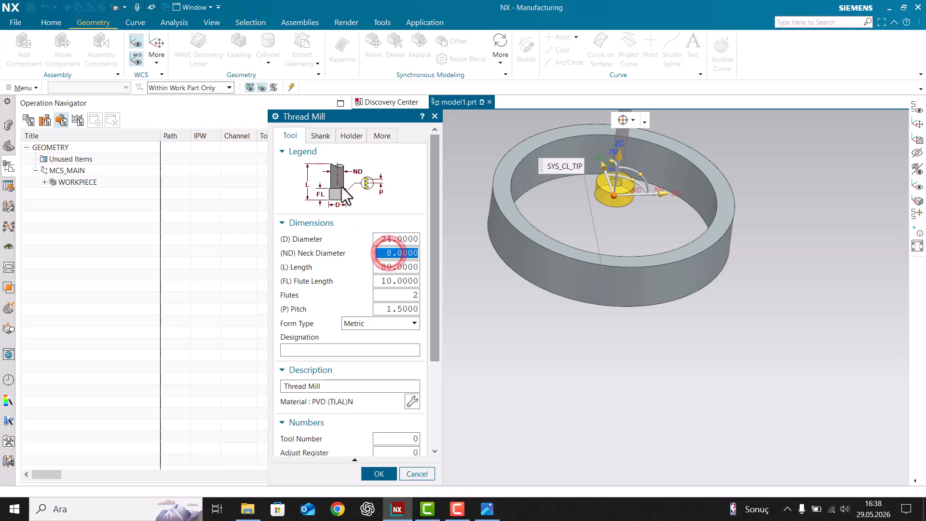
left_click(486, 508)
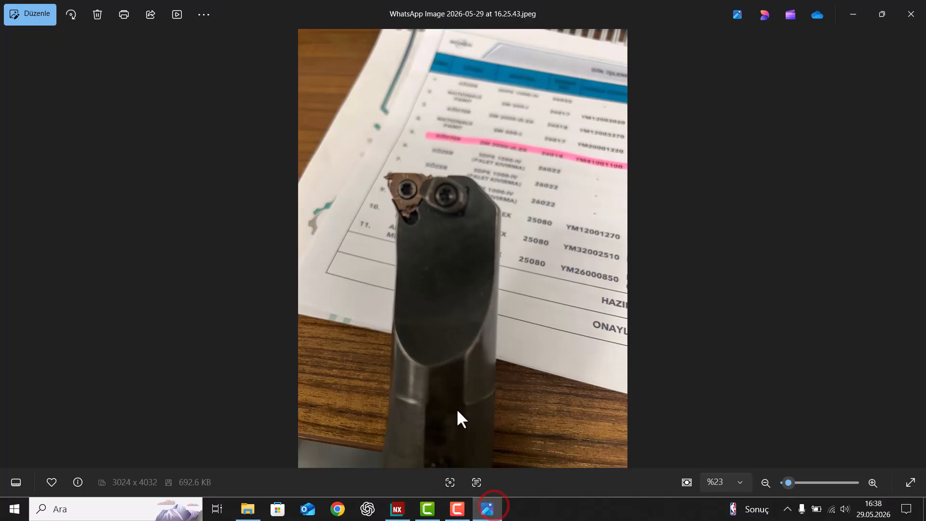
left_click(403, 508)
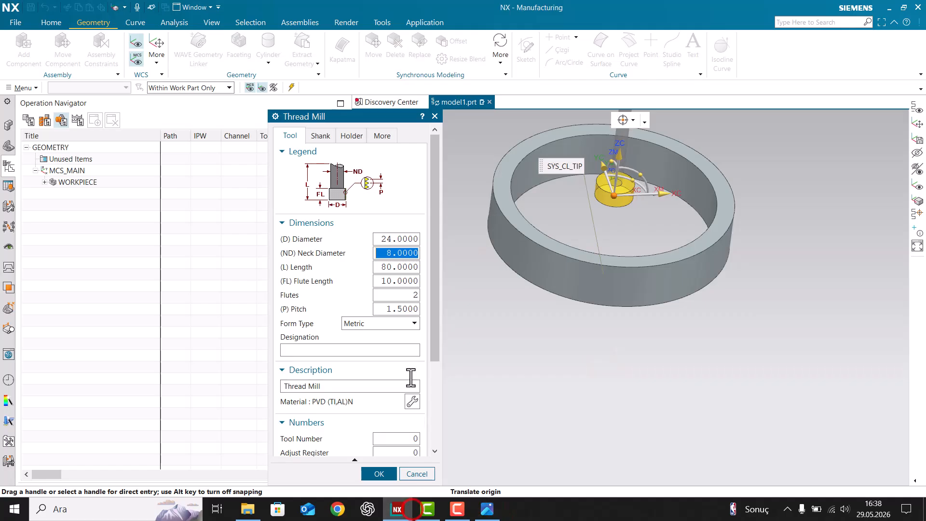
type("20")
key("Return")
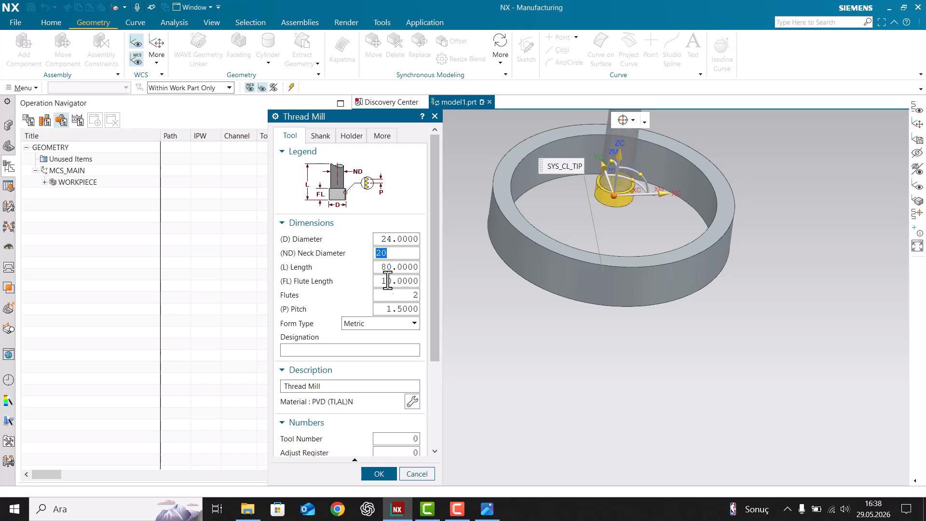
- Set the thread mill's length to 100 mm and its flute length to 2 mm
left_click(382, 266)
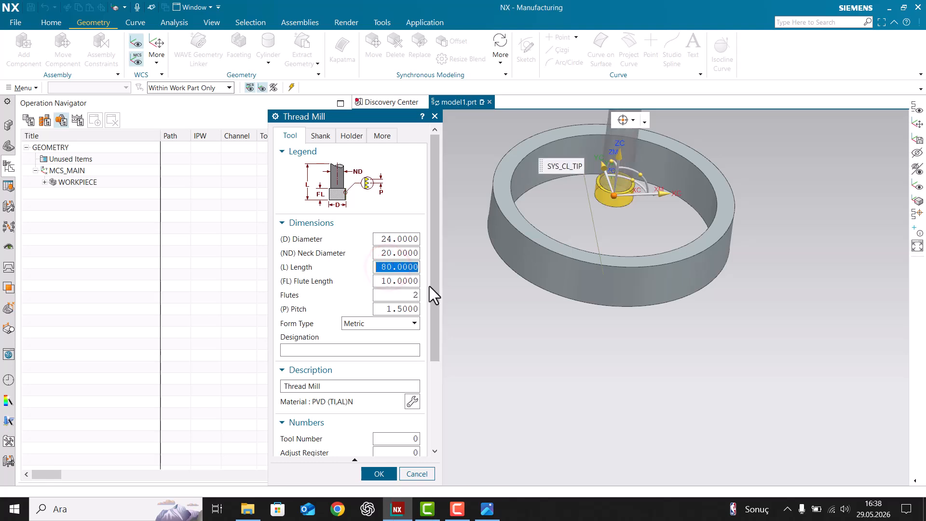
type("100")
key("Return")
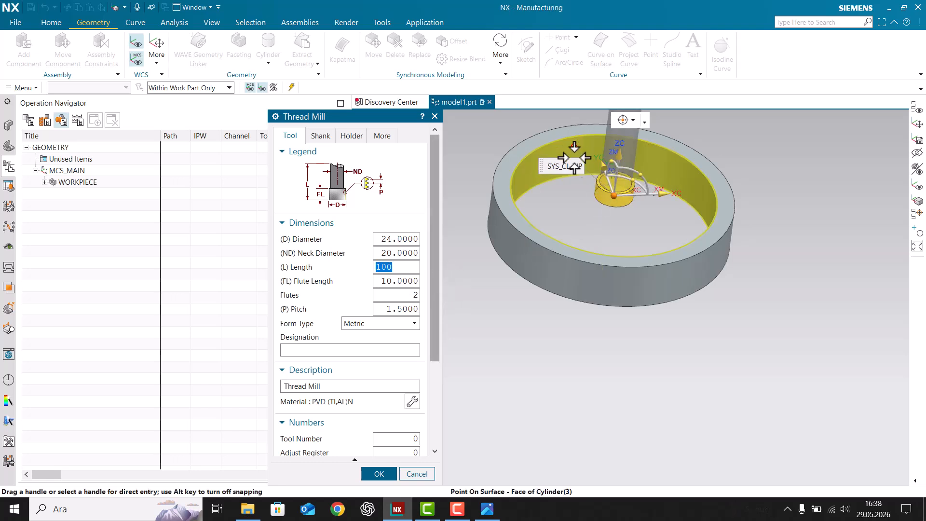
left_click(409, 281)
double_click(410, 281)
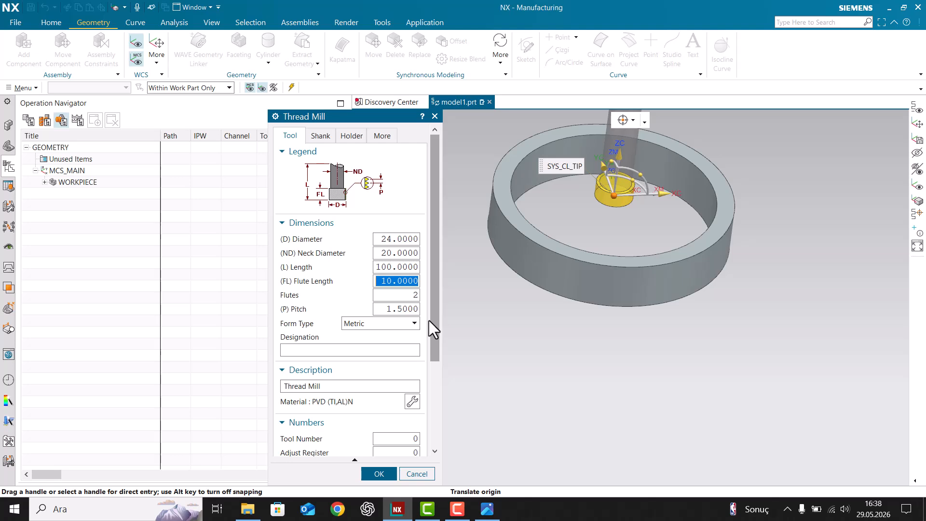
type("2")
key("Return")
- Set the thread mill's pitch to 2 mm and, after checking the tool photo, its number of flutes to 1
left_click(401, 309)
type("2")
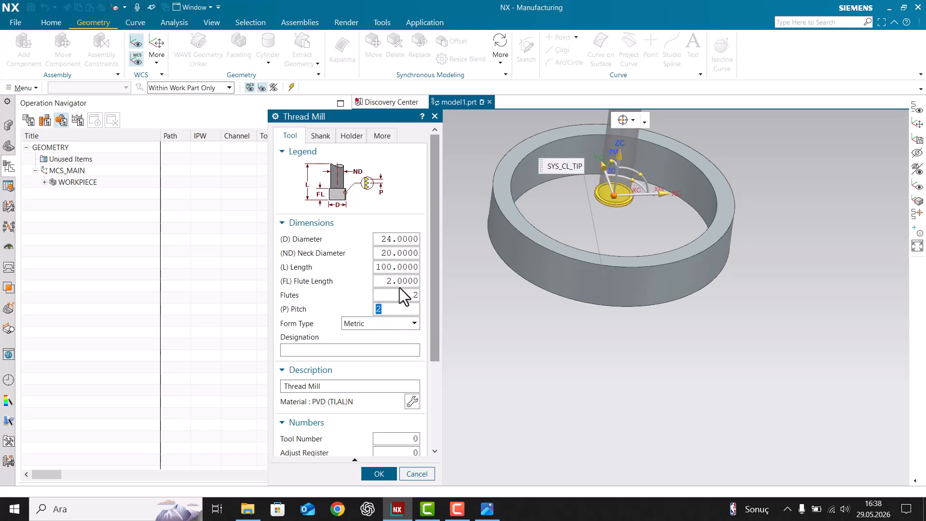
left_click(485, 505)
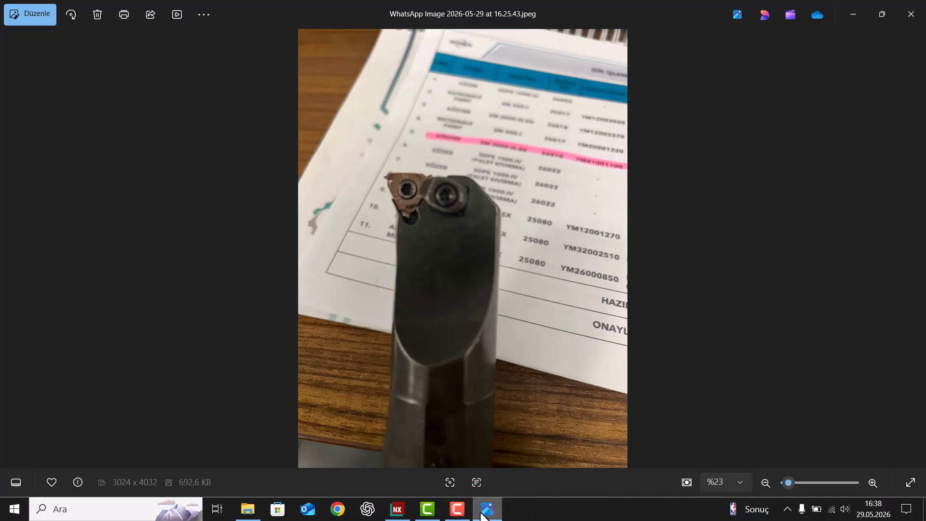
left_click(403, 507)
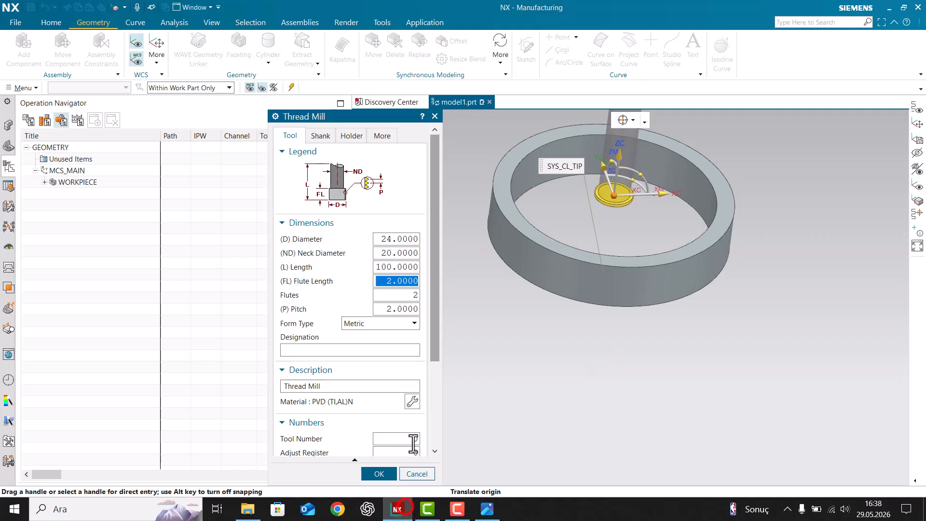
left_click(403, 294)
type("1")
key("Return")
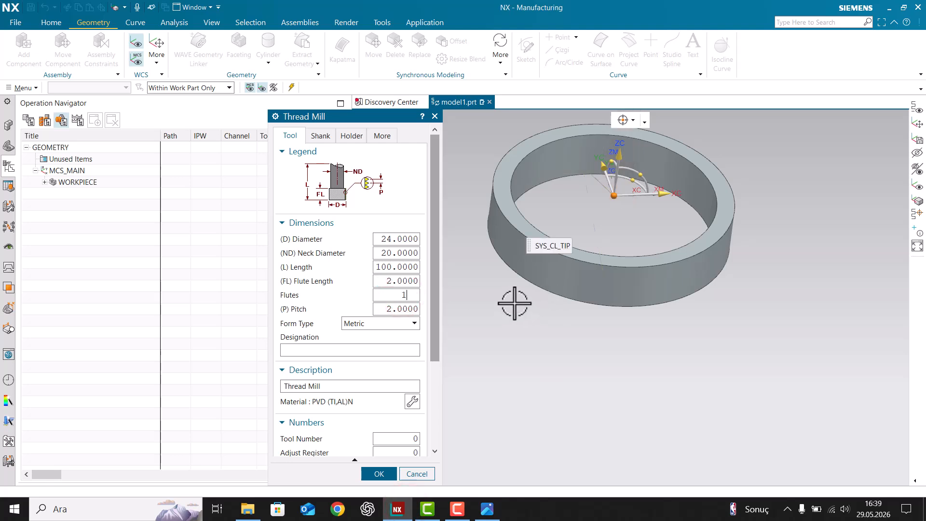
left_click(408, 311)
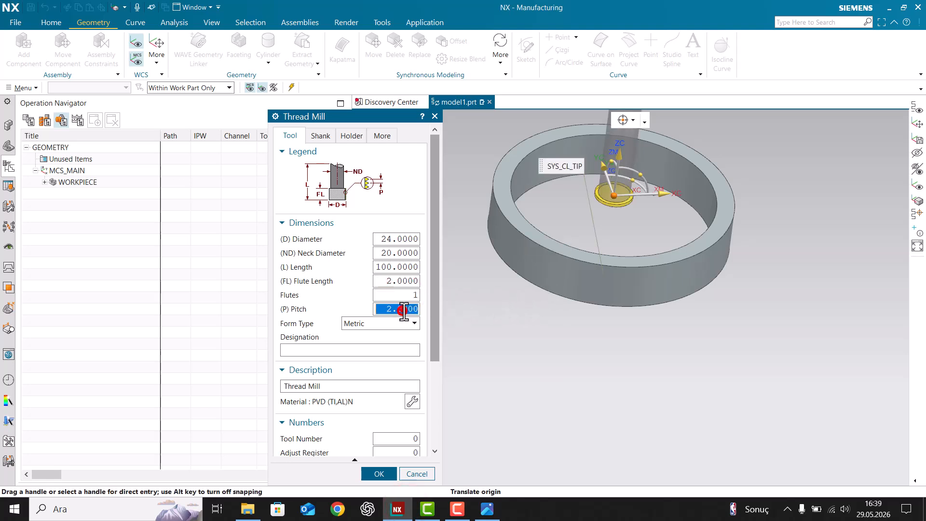
- Set the tool number and adjust register to 1 and accept the thread mill definition
left_click(405, 438)
type("1")
key("Tab")
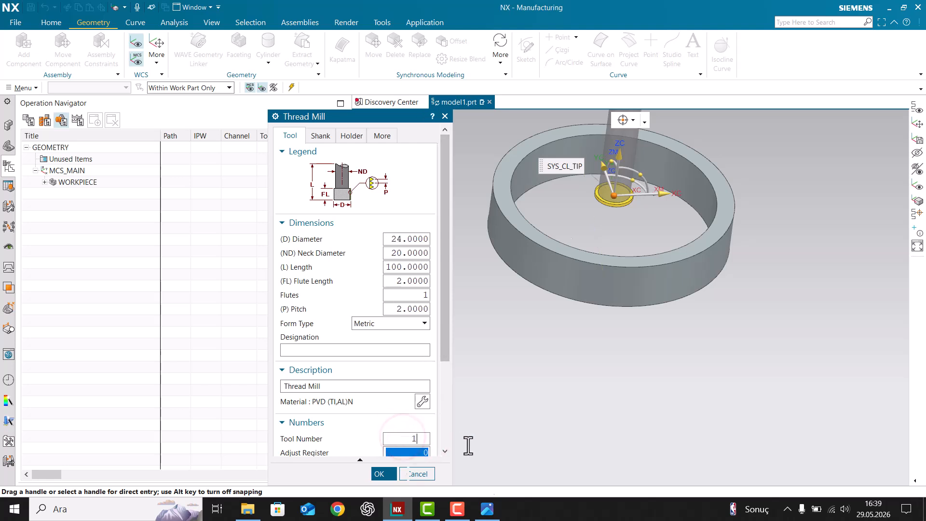
key("Tab")
scroll(434, 420, "down", 3)
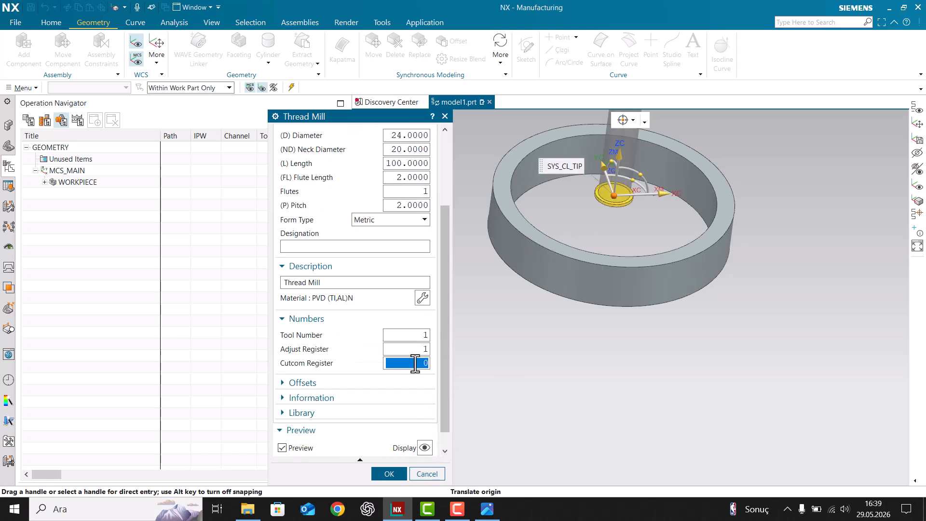
scroll(376, 183, "up", 2)
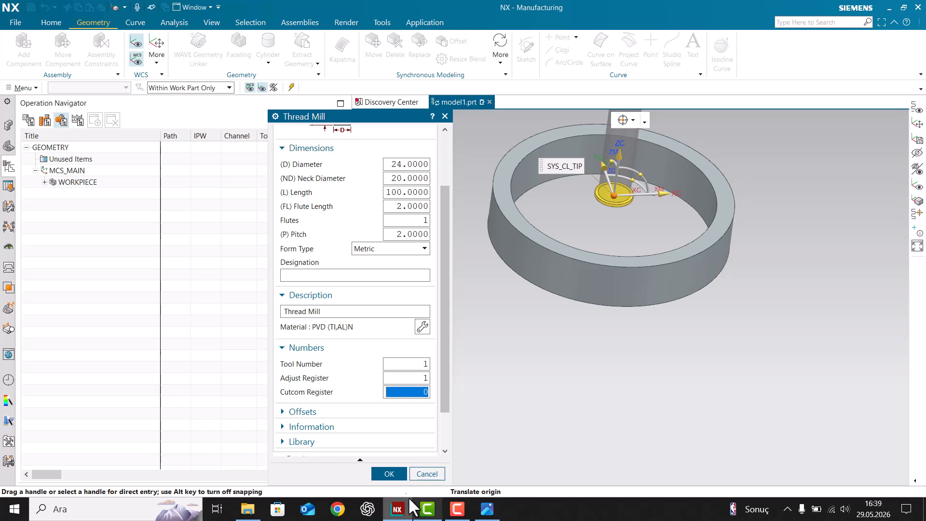
left_click(391, 474)
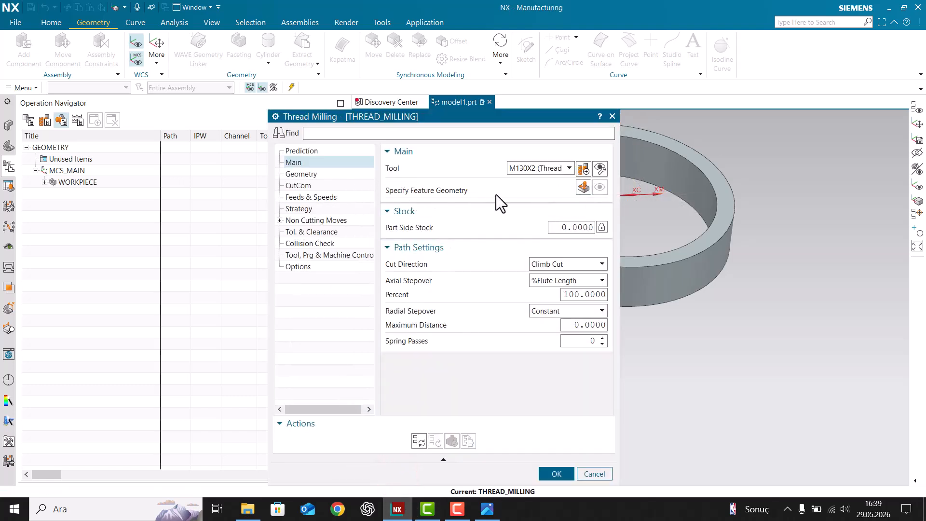
- Specify the ring's inner cylindrical face as the feature geometry of the thread milling operation
left_click(583, 188)
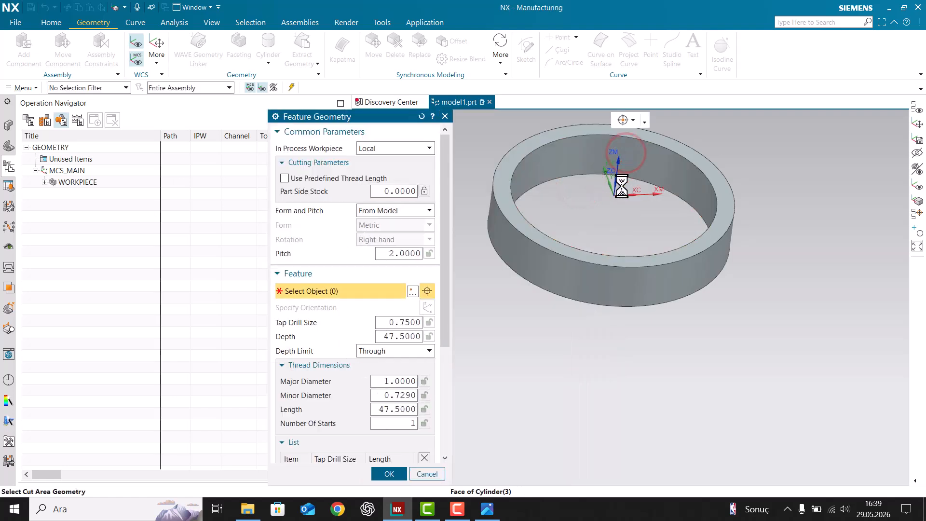
left_click(571, 149)
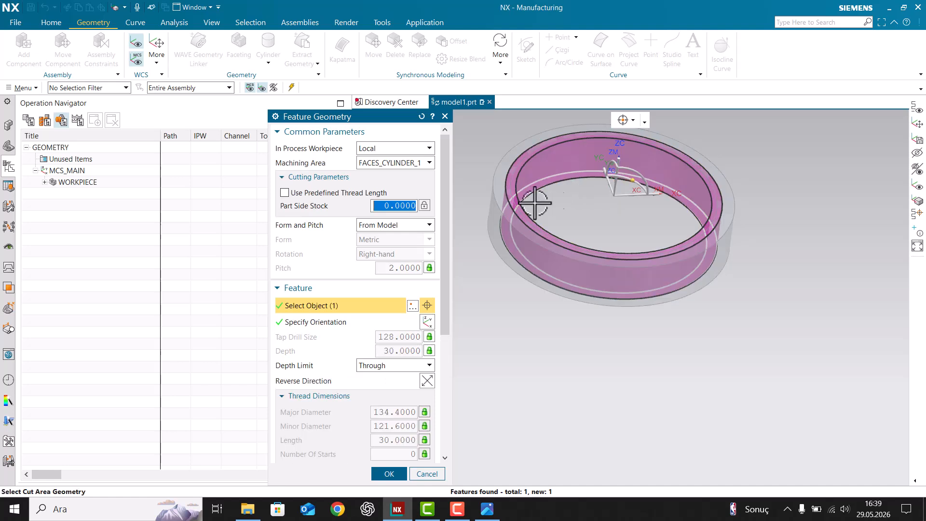
scroll(412, 296, "down", 1)
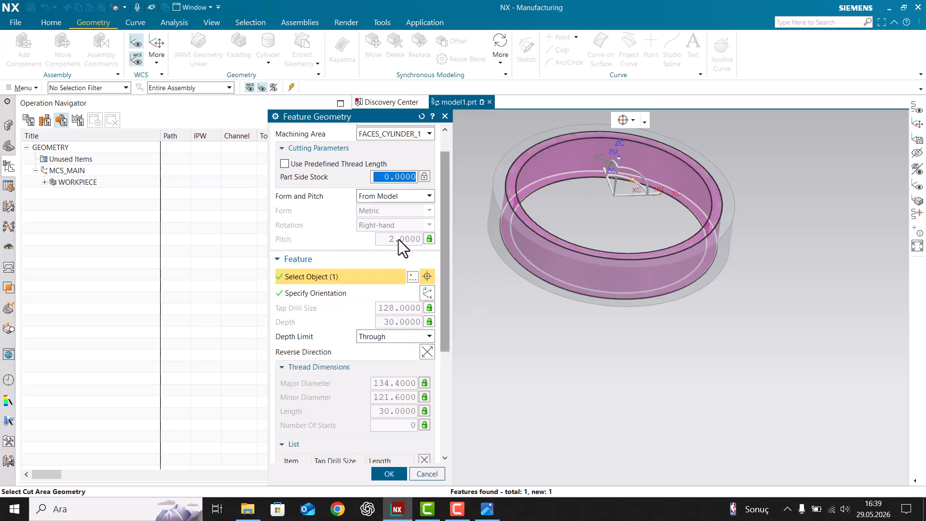
scroll(405, 260, "down", 1)
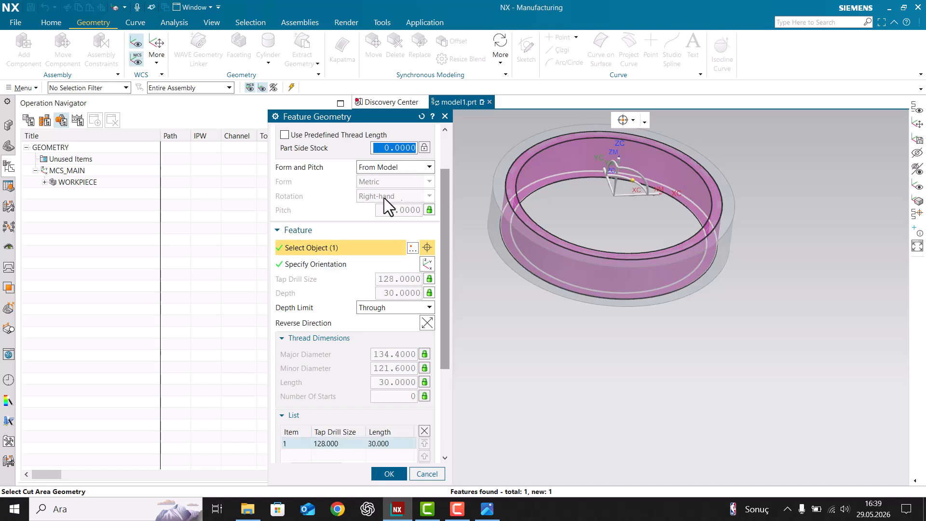
left_click(429, 210)
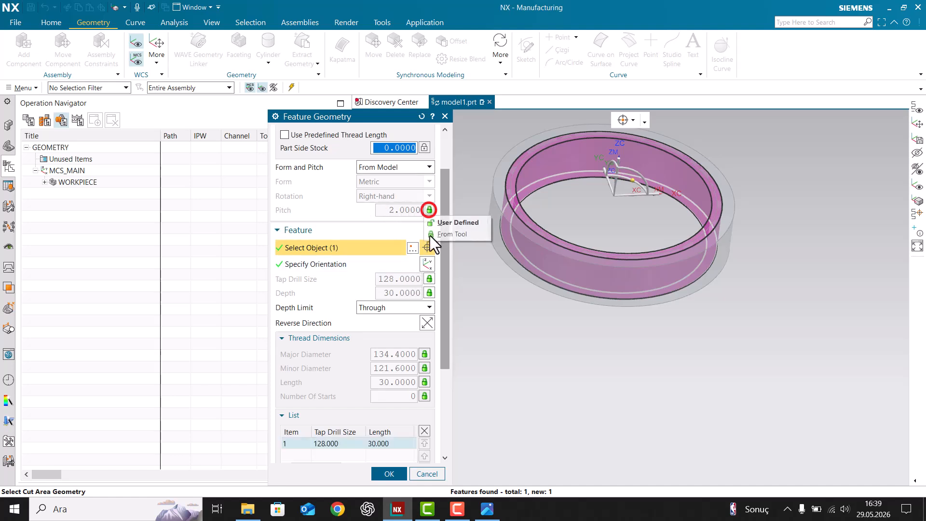
left_click(450, 223)
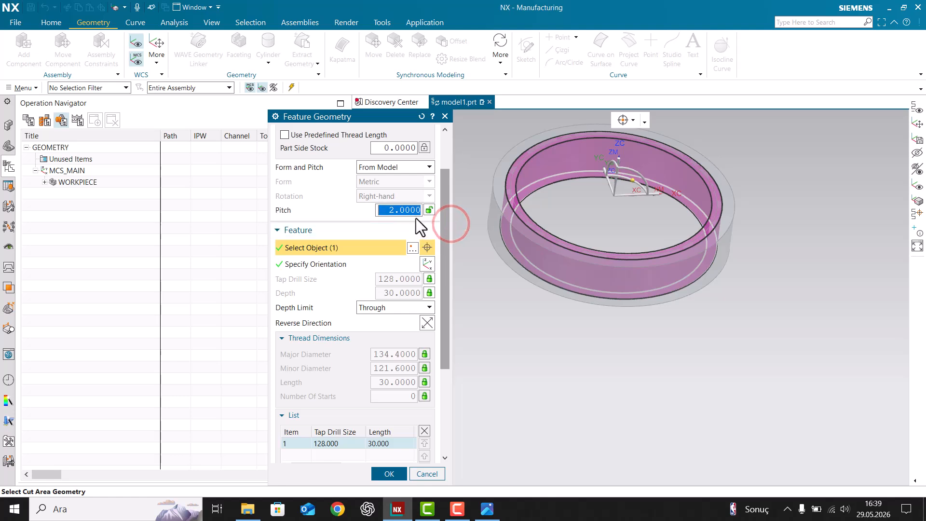
left_click(429, 210)
left_click(439, 224)
left_click(428, 208)
left_click(446, 234)
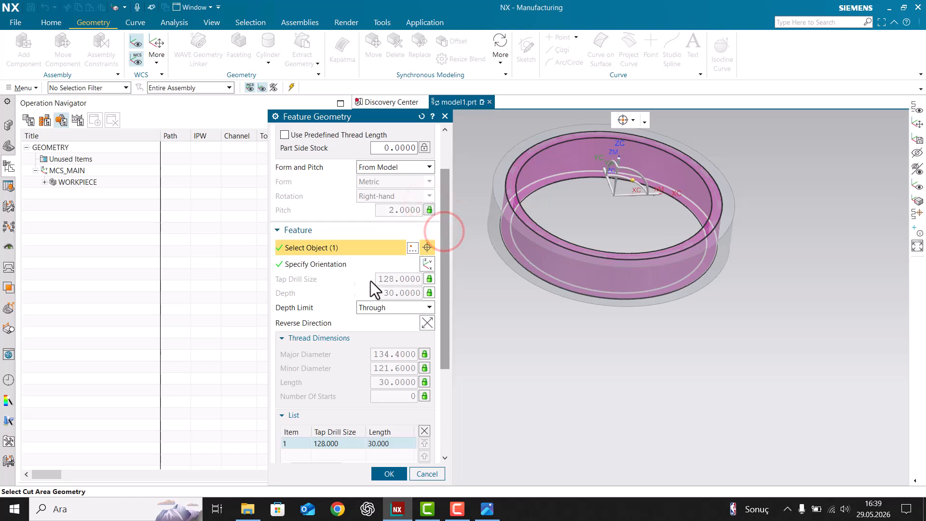
- Make the thread's major and minor diameters user defined and set them to 130 mm and 128 mm
scroll(381, 284, "down", 2)
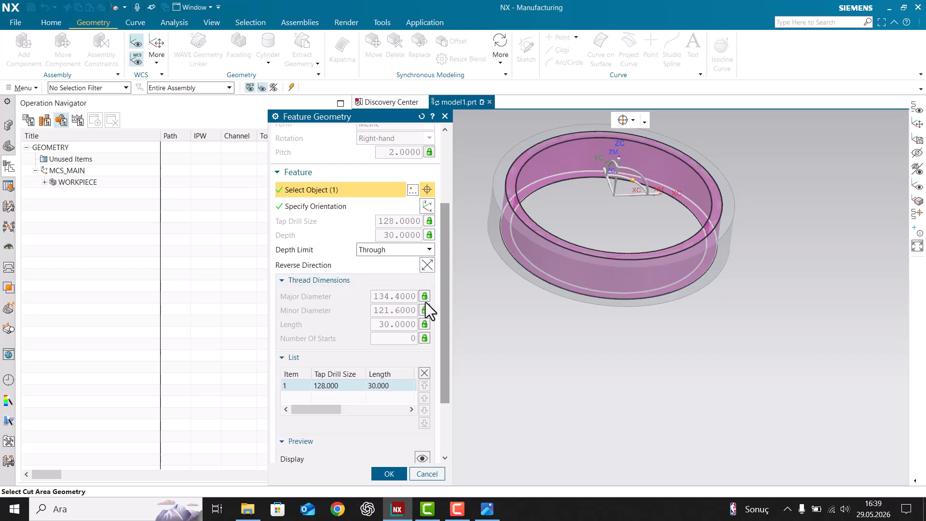
left_click(424, 296)
left_click(435, 308)
double_click(399, 300)
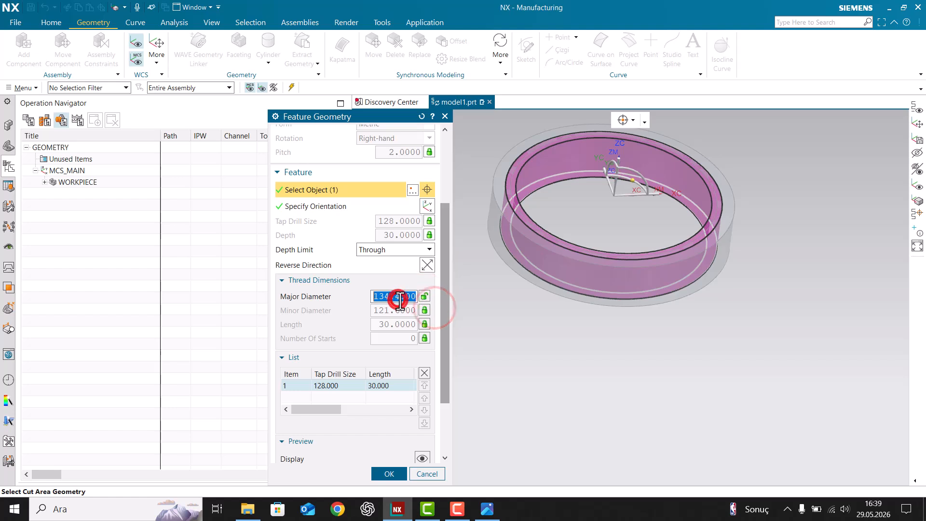
type("130")
key("Return")
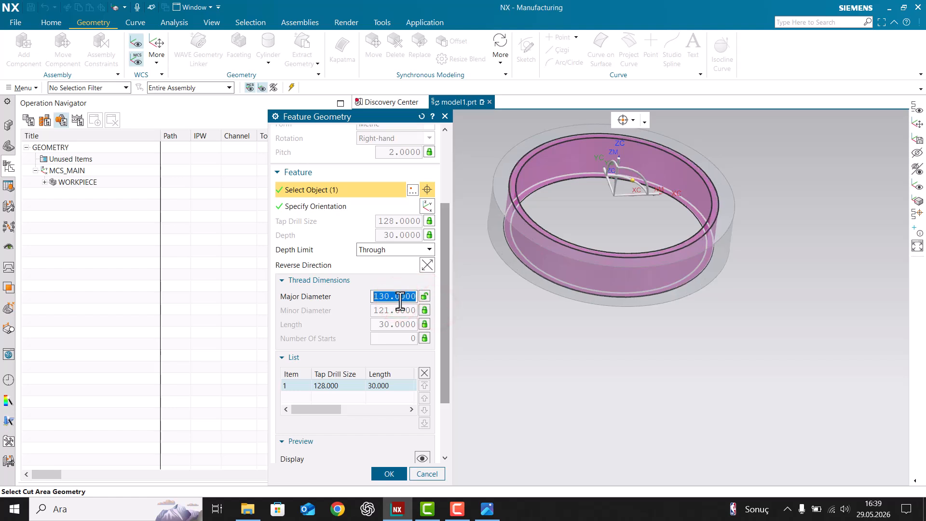
left_click(424, 310)
left_click(436, 323)
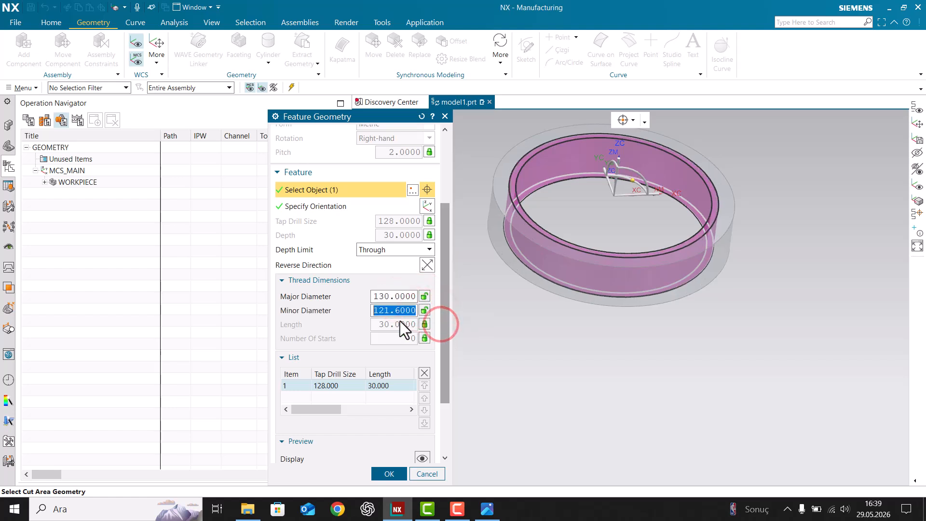
key("Return")
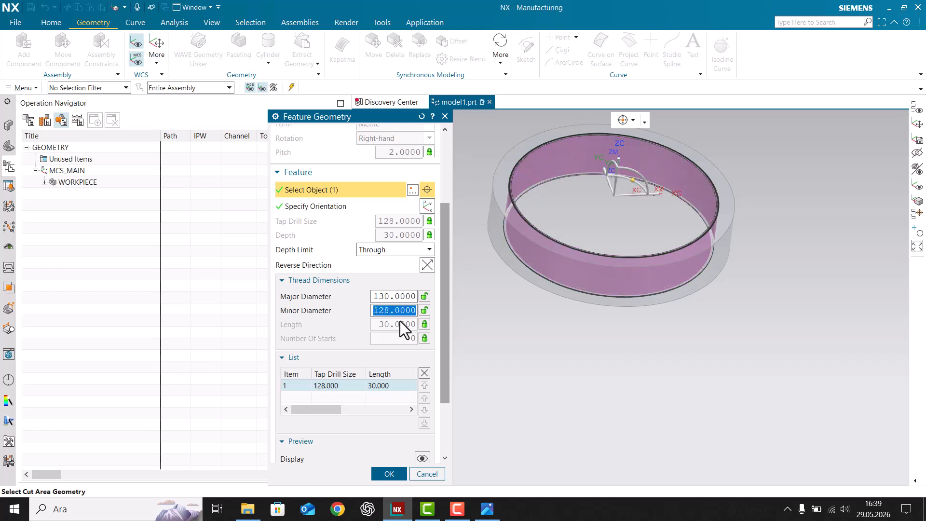
- Switch the thread length of the bore feature from geometry-driven to user defined
left_click(424, 325)
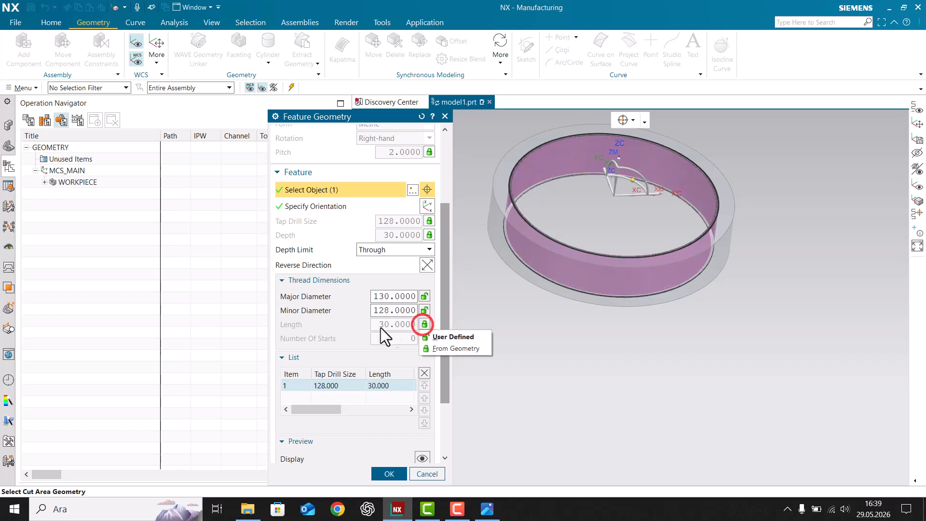
left_click(435, 332)
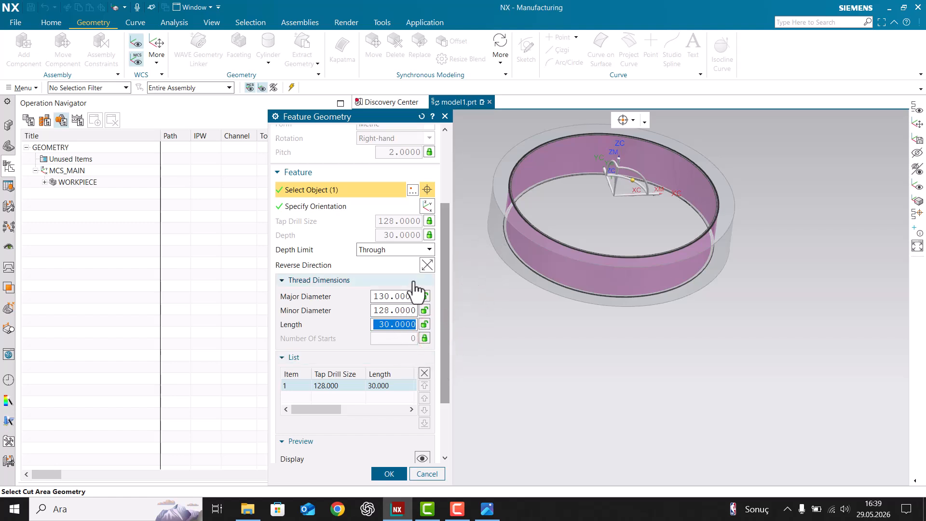
scroll(406, 328, "up", 1)
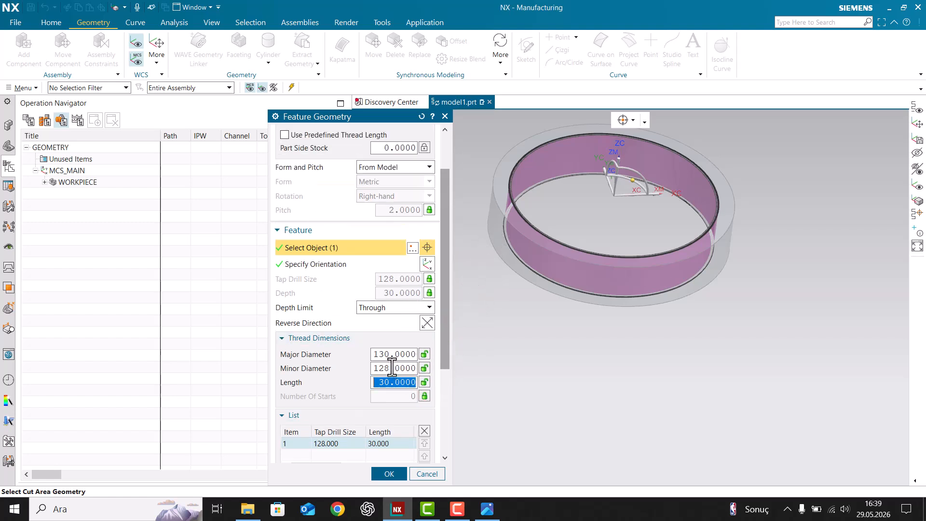
- Accept the bore's thread feature geometry and keep the axial stepover of the operation at %Flute Length
scroll(403, 436, "down", 1)
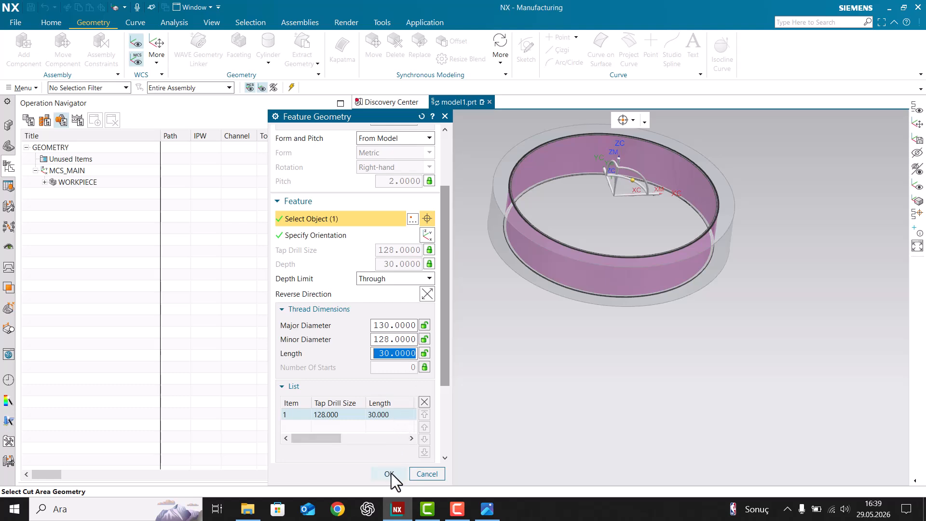
left_click(389, 473)
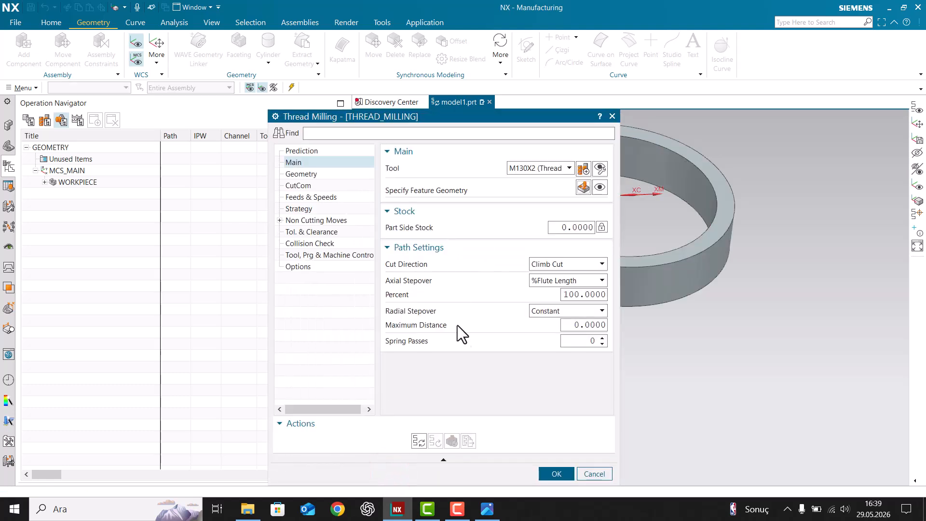
left_click(566, 284)
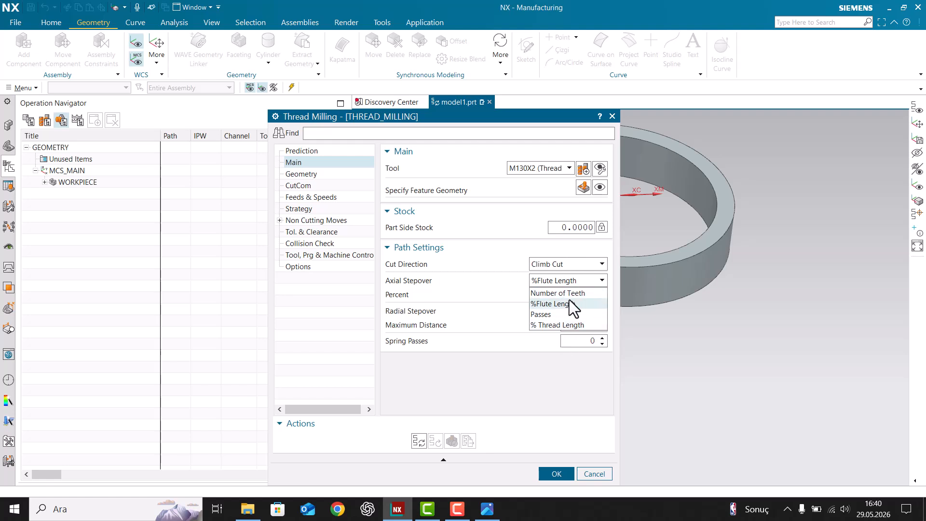
left_click(547, 270)
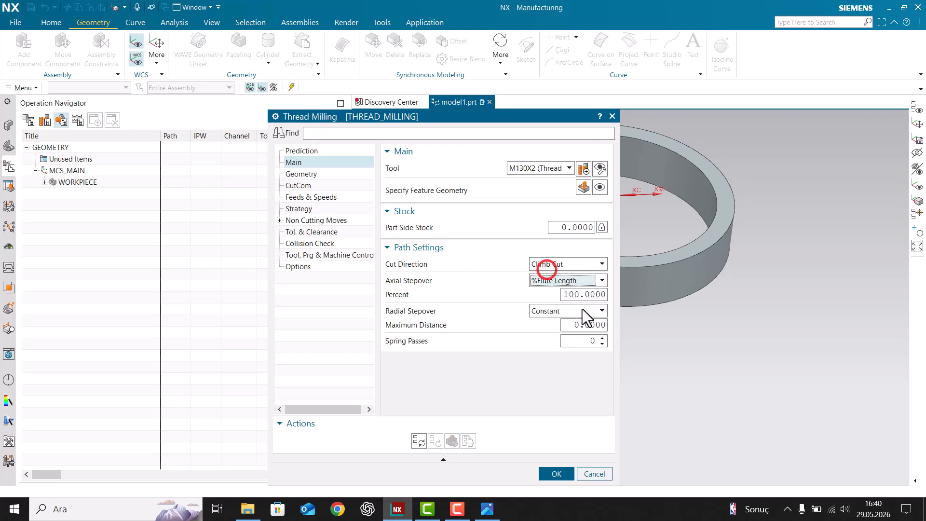
left_click(567, 282)
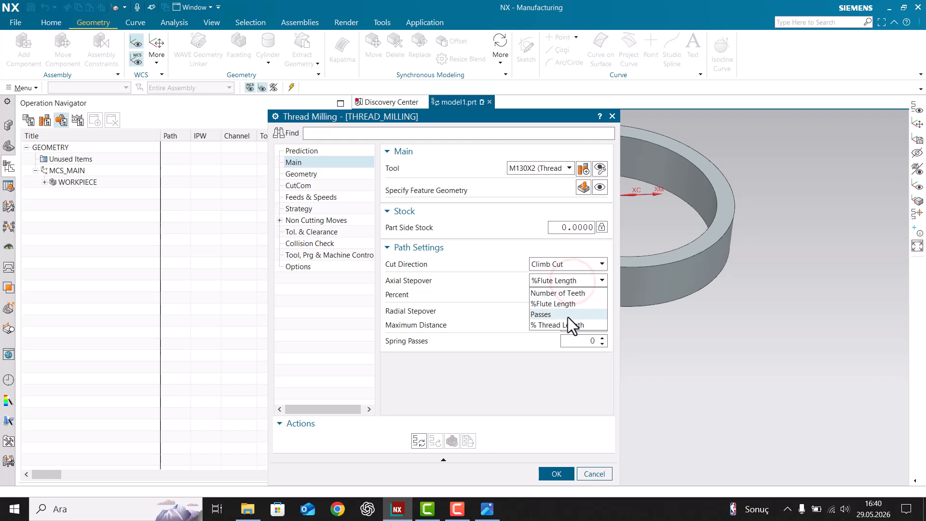
left_click(579, 261)
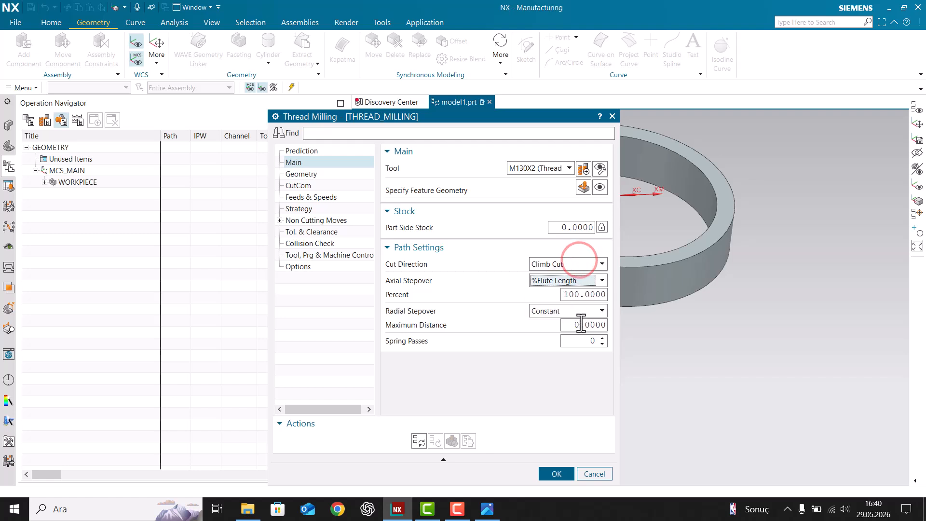
- Set the maximum distance of the constant radial stepover to 0.1 mm
left_click(583, 315)
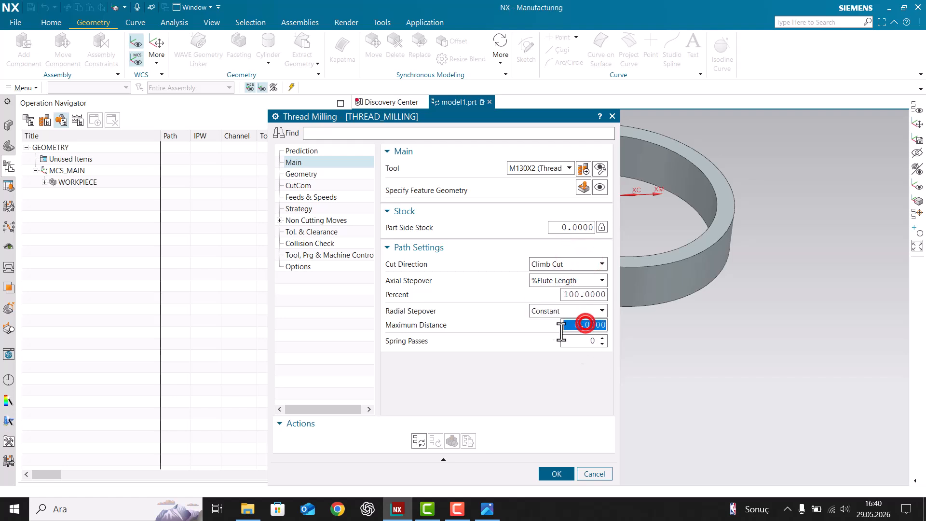
left_click(556, 309)
left_click(581, 312)
left_click(585, 314)
left_click(593, 325)
type("0.1")
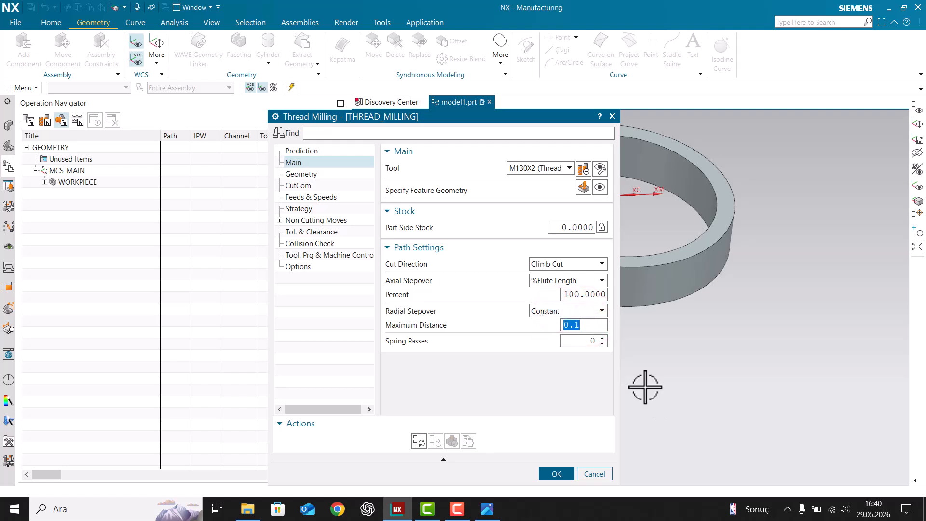
- Recheck the bore's feature geometry, then generate the thread milling tool path and accept the operation
left_click(582, 187)
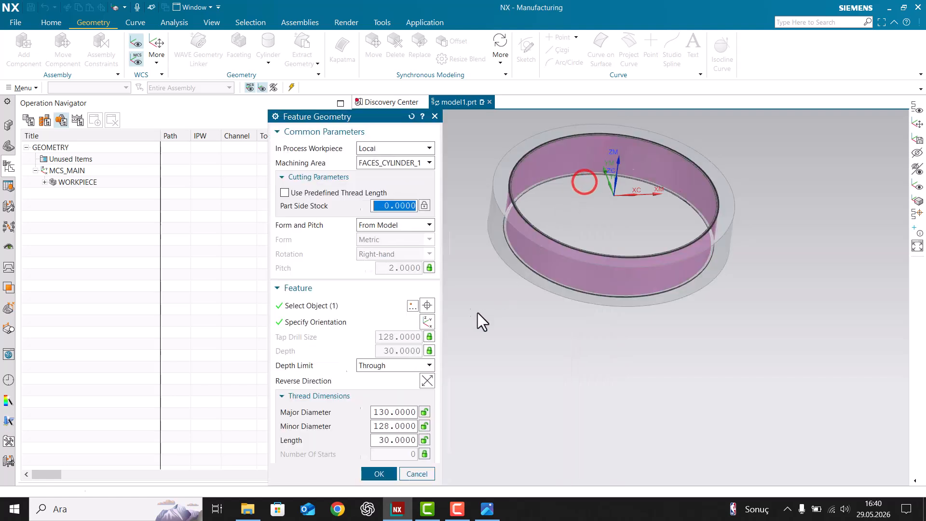
left_click(394, 470)
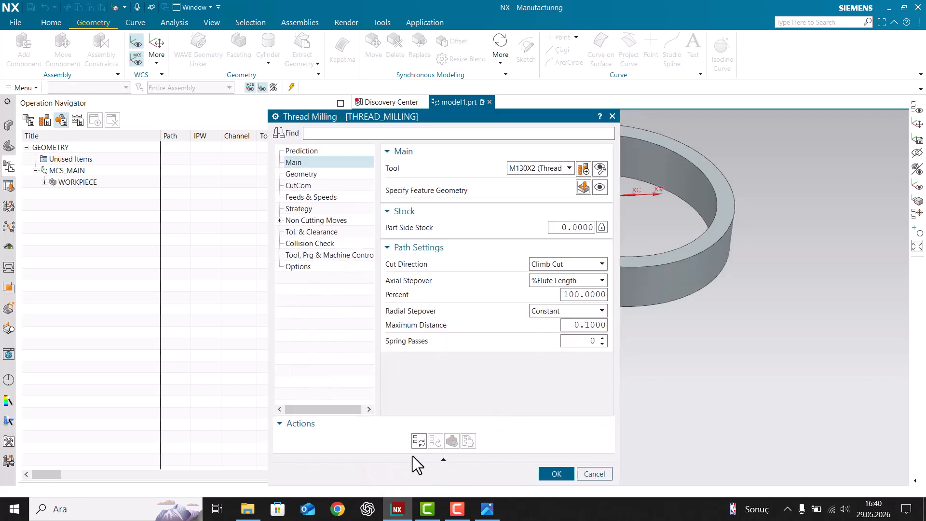
left_click(418, 441)
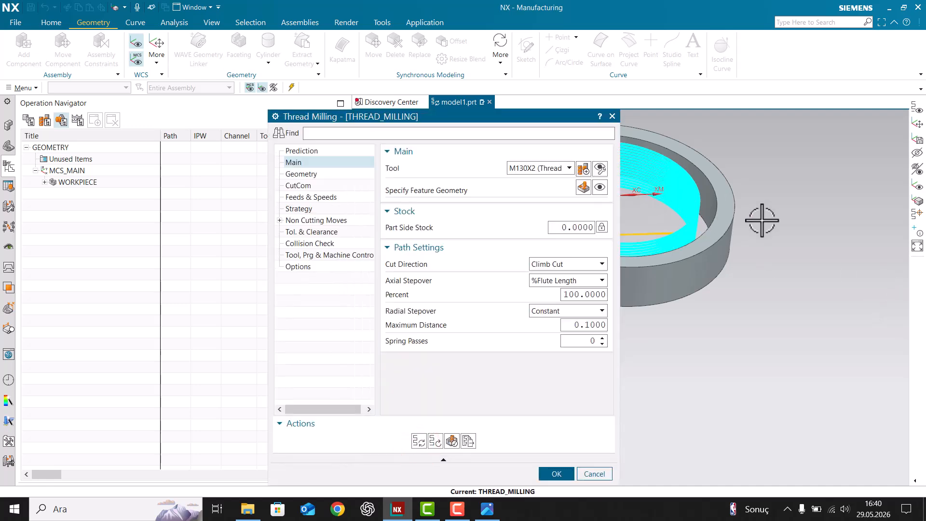
middle_click(762, 220)
scroll(607, 186, "down", 1)
scroll(590, 173, "up", 10)
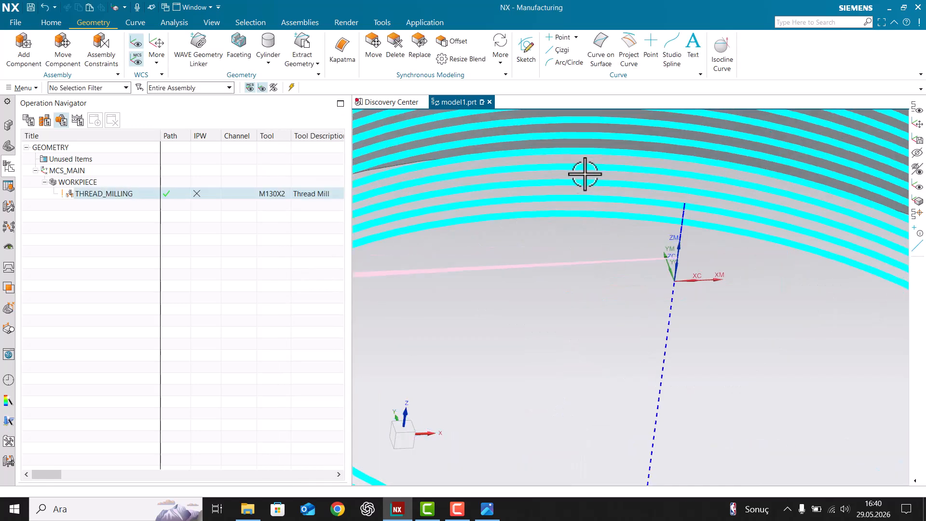
key("ctrl+f")
- Reopen the thread milling operation and enable Continuous Cut in its strategy settings
double_click(266, 189)
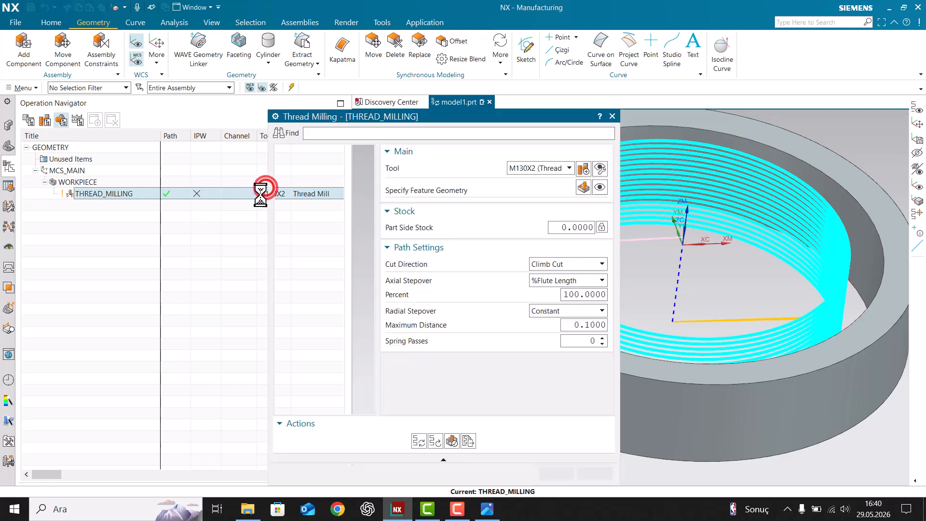
left_click(303, 175)
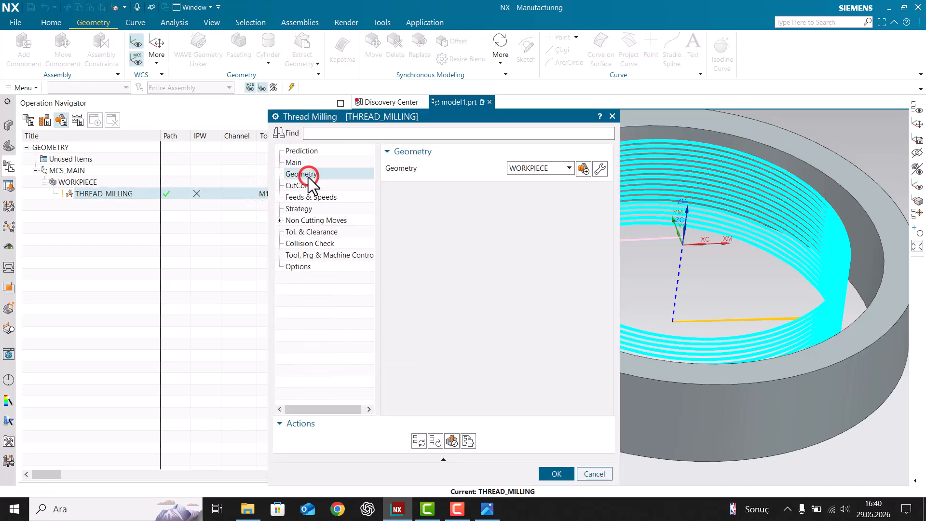
left_click(309, 196)
left_click(300, 185)
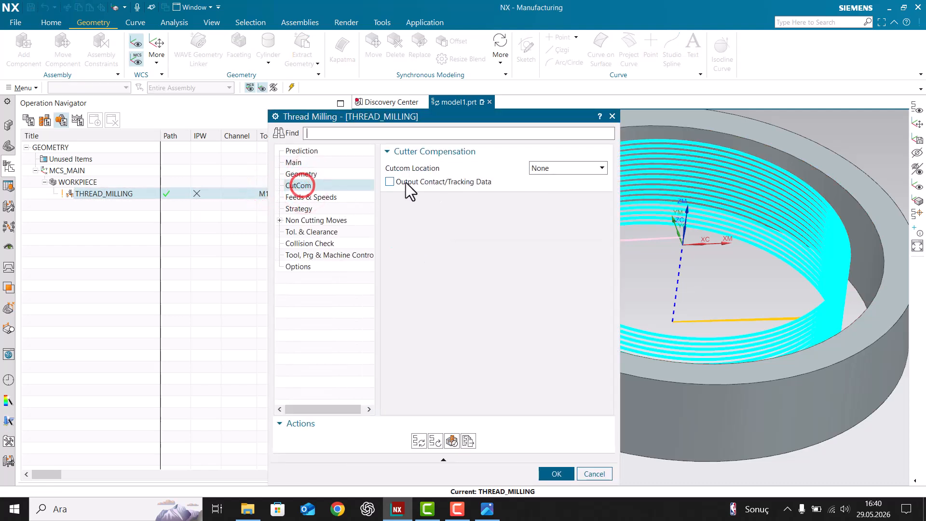
left_click(295, 197)
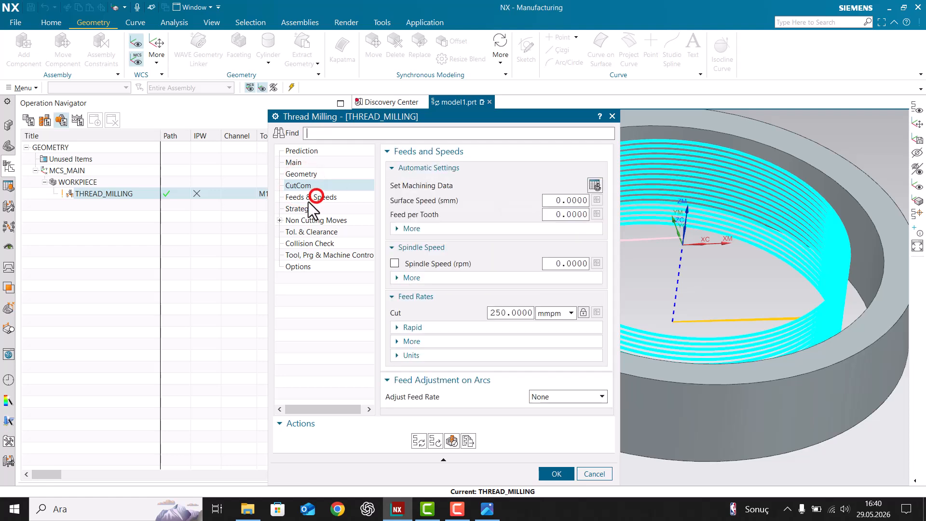
left_click(303, 209)
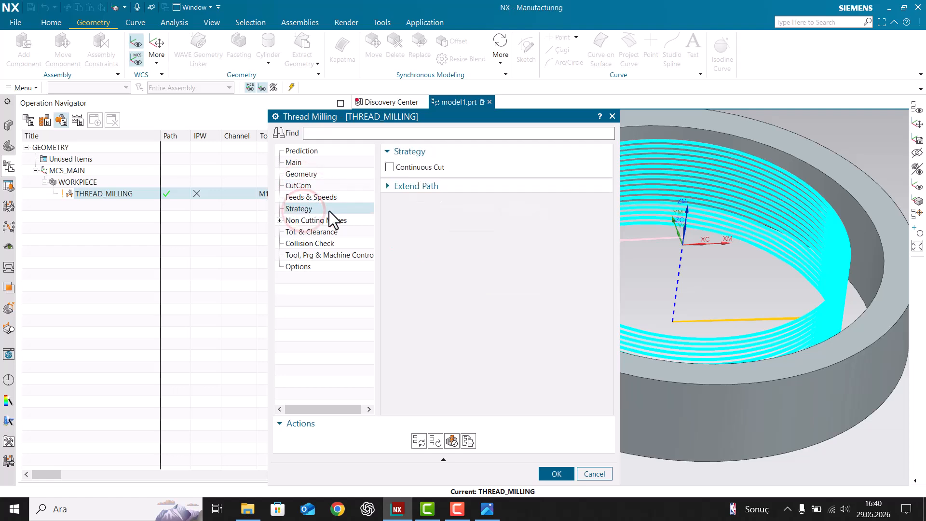
left_click(404, 168)
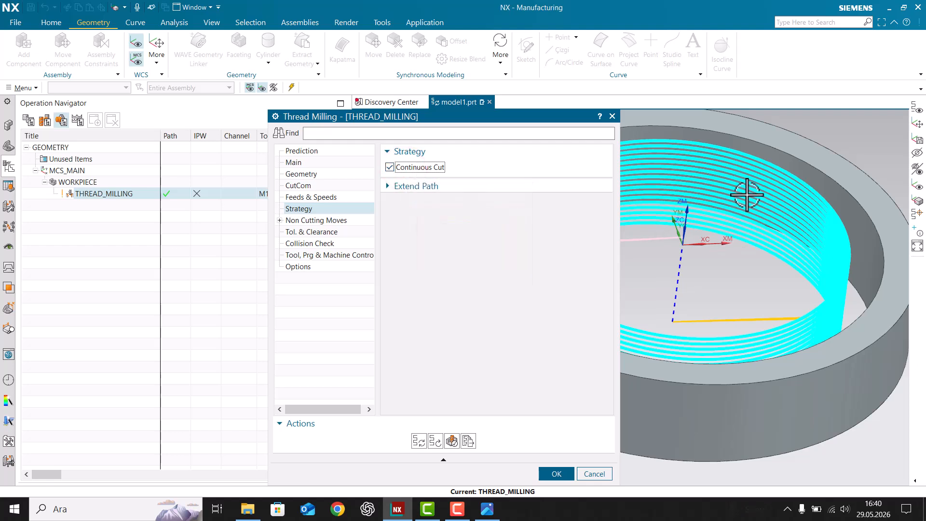
left_click(414, 168)
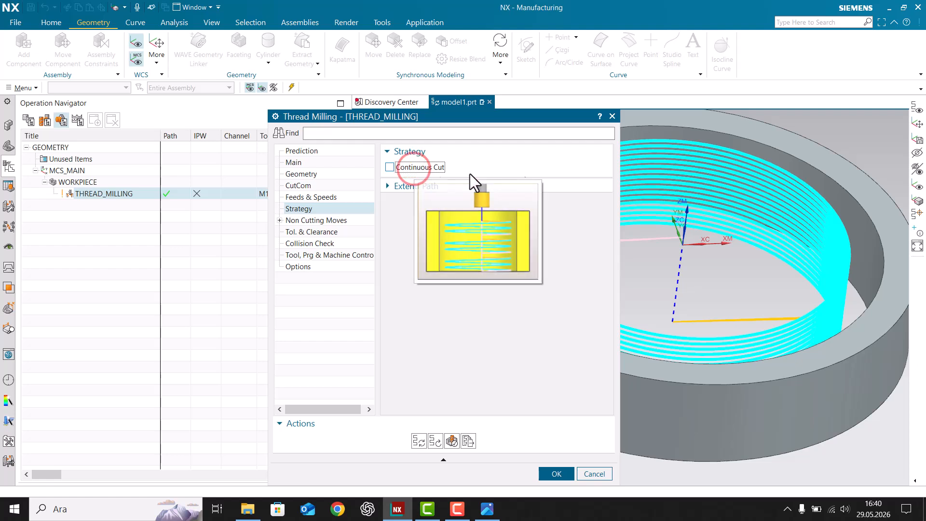
mouse_move(410, 166)
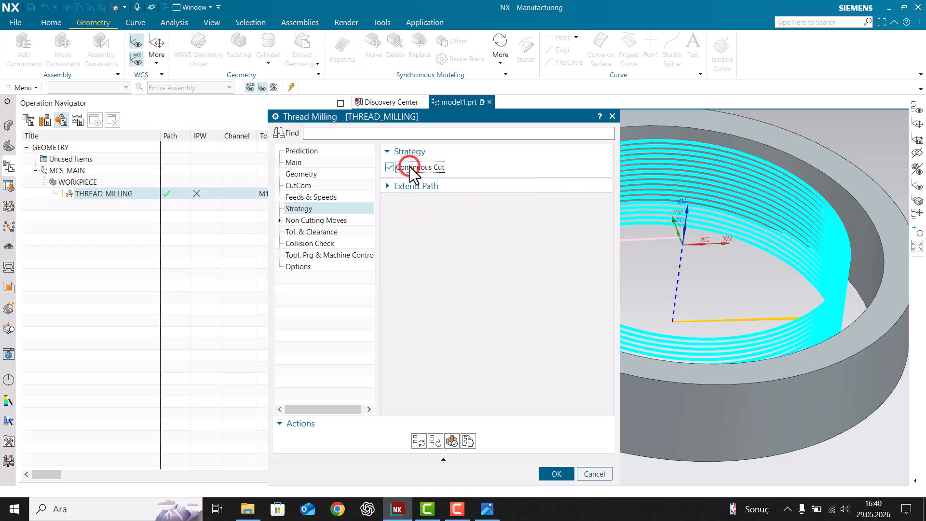
left_click(388, 167)
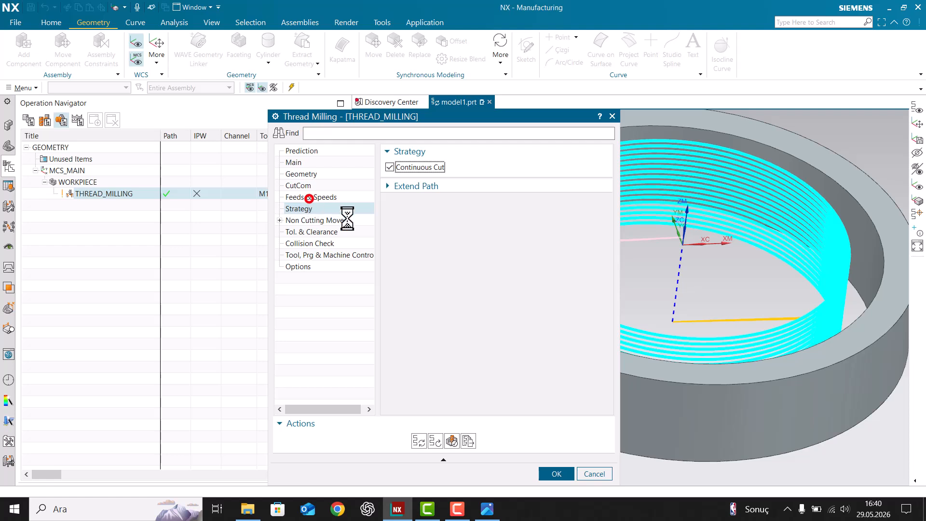
- Set the cutting feed rate of the thread milling operation to 1000 mmpm
left_click(309, 197)
left_click(510, 312)
type("150")
key("BackSpace")
key("BackSpace")
key("BackSpace")
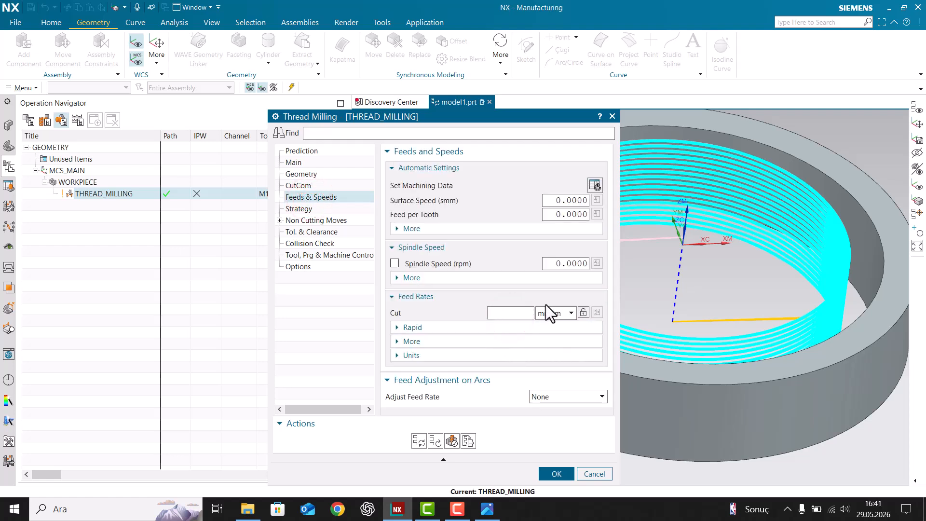
type("1000")
key("Return")
- Set the spindle speed to 2000 rpm, recalculate the feeds and speeds from it, and accept the operation
left_click(569, 263)
type("2000")
key("Return")
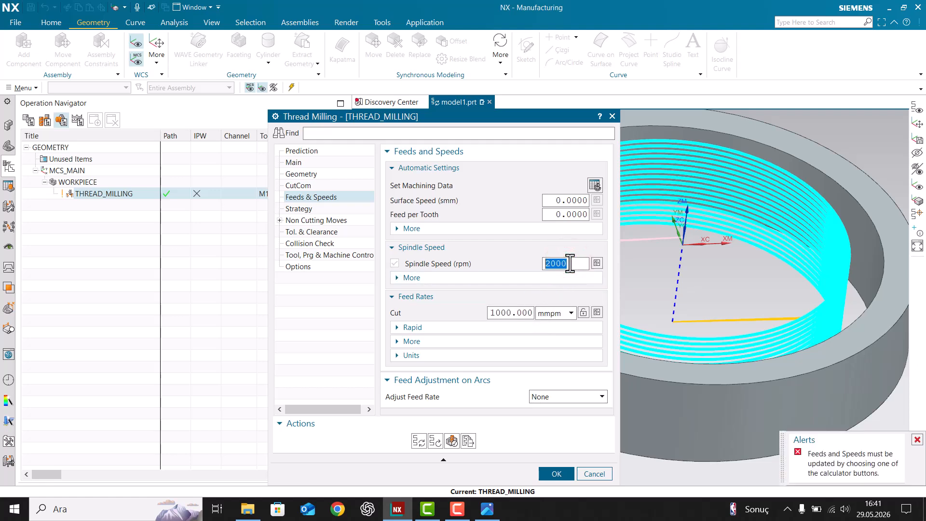
left_click(596, 263)
middle_click(597, 263)
- Review the operation's feeds and speeds and examine its tool path inside the ring's bore
double_click(267, 195)
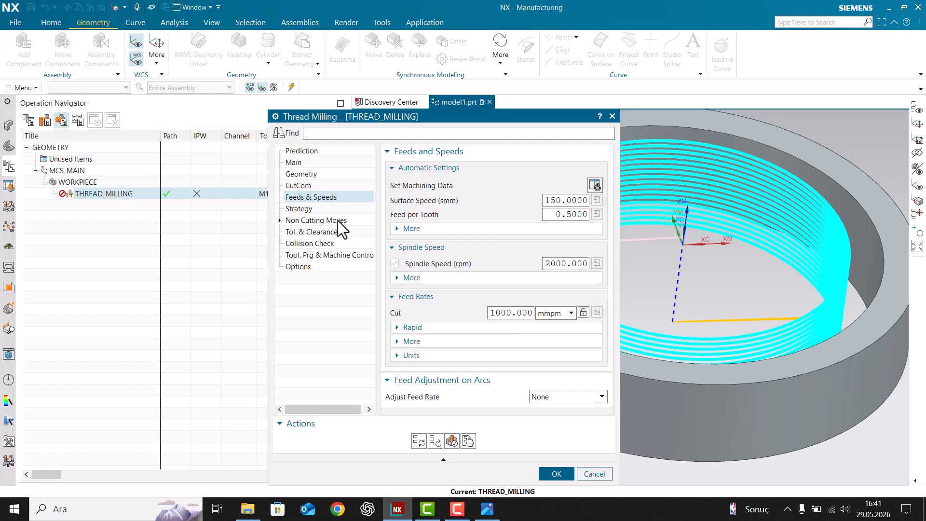
middle_click(414, 285)
left_click(261, 194)
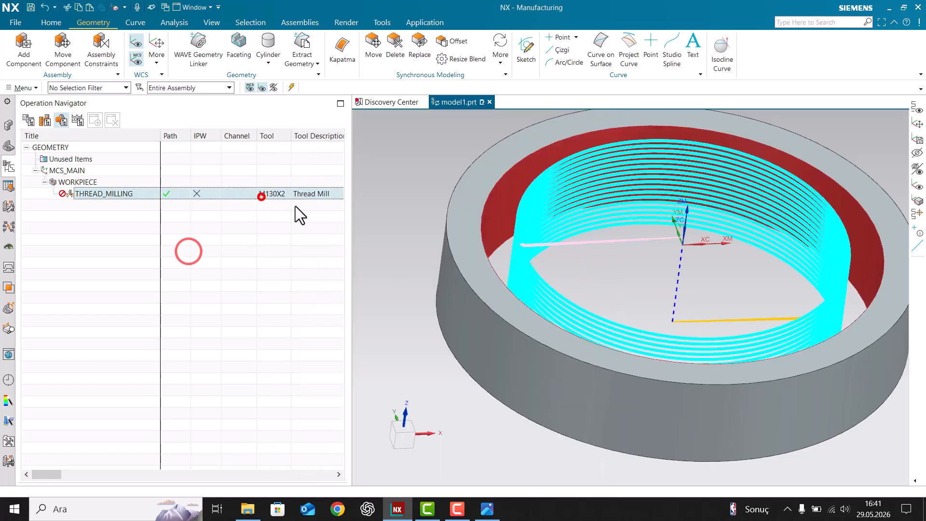
scroll(599, 183, "up", 5)
middle_click_drag(601, 181, 548, 217)
scroll(649, 225, "down", 5)
- Duplicate the THREAD_MILLING operation by copying and pasting it under the workpiece
left_click(244, 226)
left_click(259, 192)
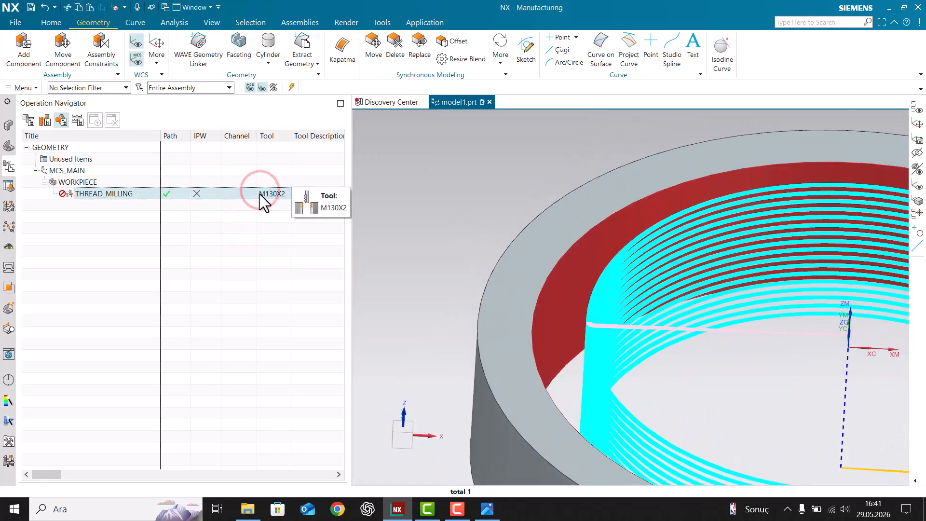
right_click(259, 194)
left_click(295, 223)
right_click(251, 193)
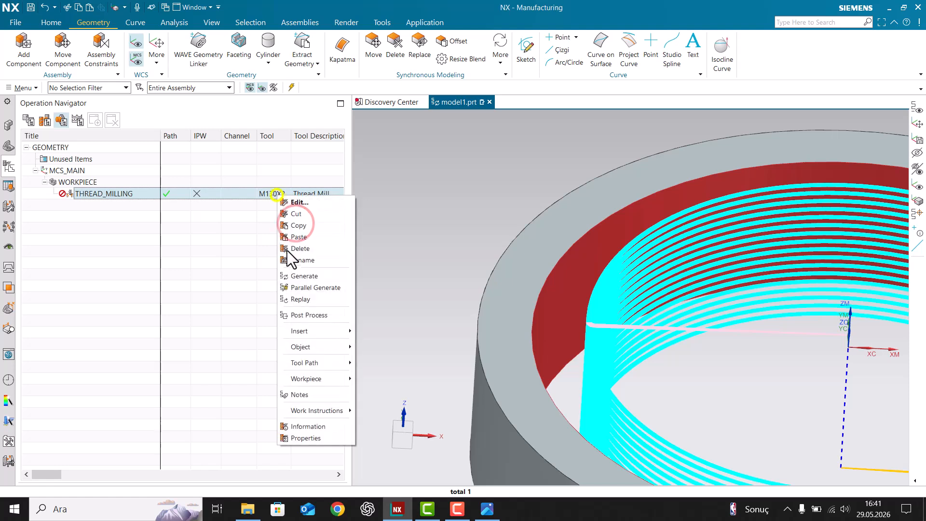
left_click(293, 238)
- Set the copied operation's radial stepover maximum distance to 0, generate its tool path and accept it
left_click(285, 203)
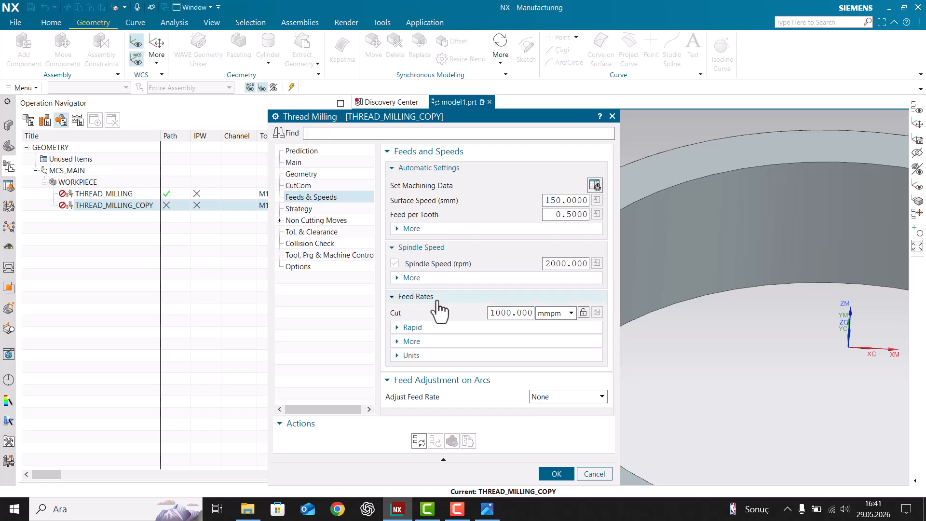
left_click(310, 163)
double_click(583, 329)
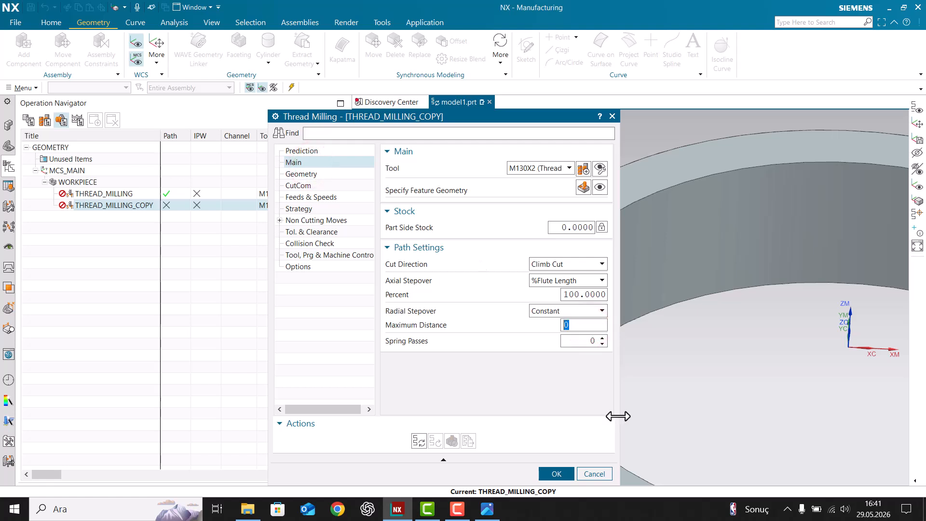
left_click(419, 440)
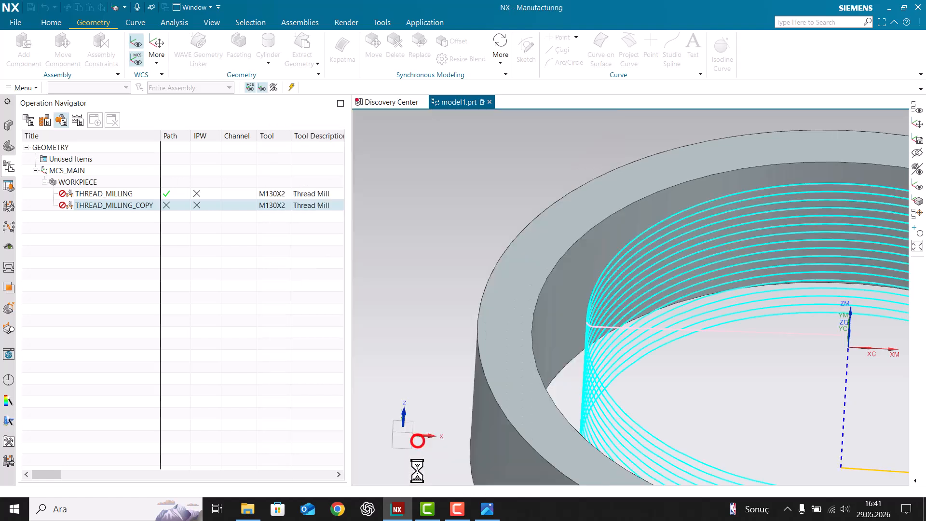
middle_click(584, 299)
- Display the copied operation's tool path and examine its helical passes in the bore
left_click(172, 227)
left_click(275, 203)
scroll(608, 224, "down", 4)
middle_click_drag(648, 241, 660, 254)
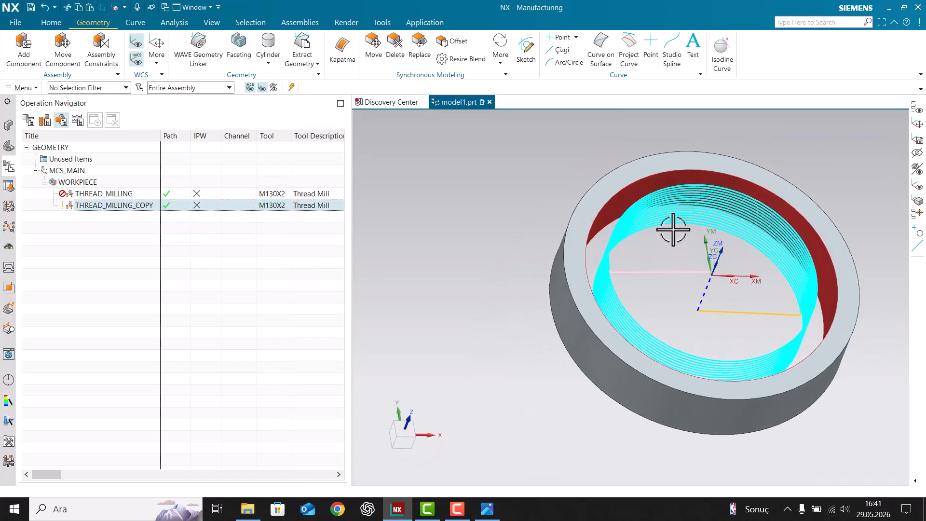
scroll(671, 238, "up", 8)
scroll(598, 171, "down", 8)
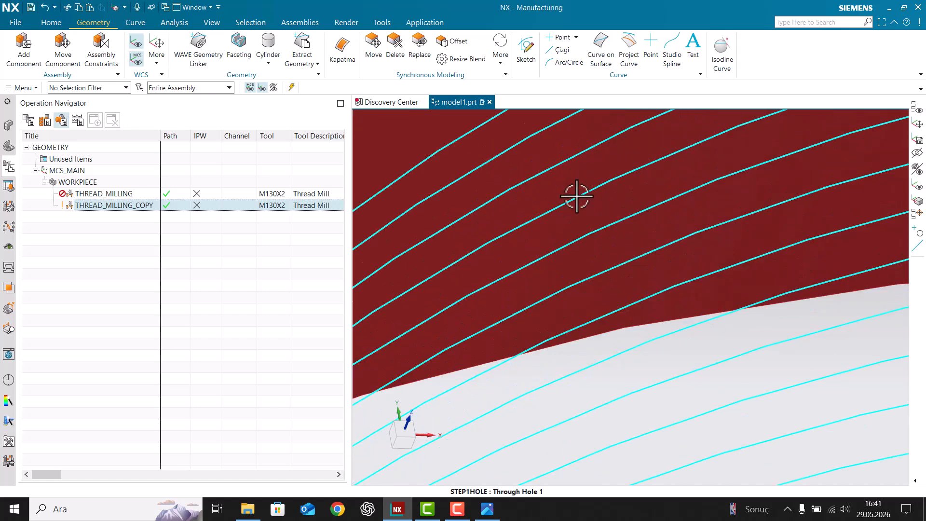
middle_click_drag(585, 244, 594, 235)
scroll(595, 263, "up", 3)
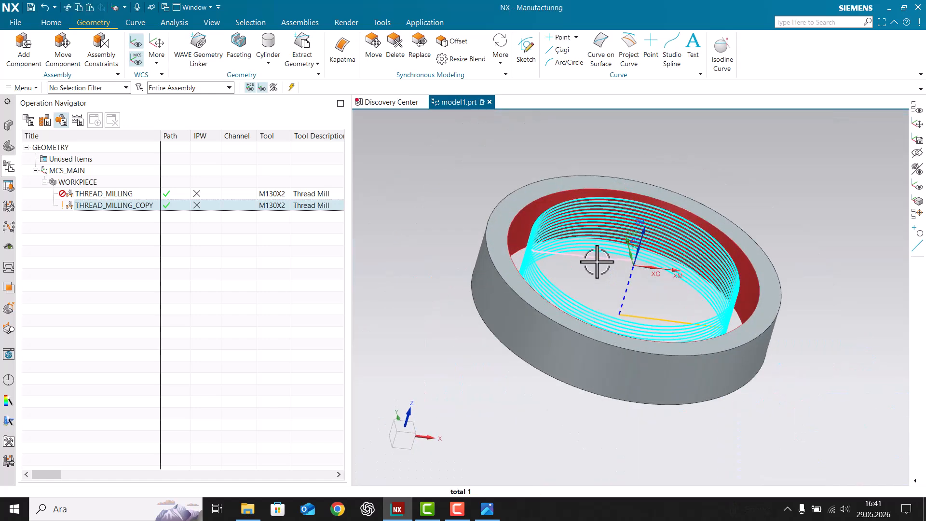
- Display the tool paths of the copied and the original thread milling operations in turn to compare them
left_click(204, 238)
left_click(268, 210)
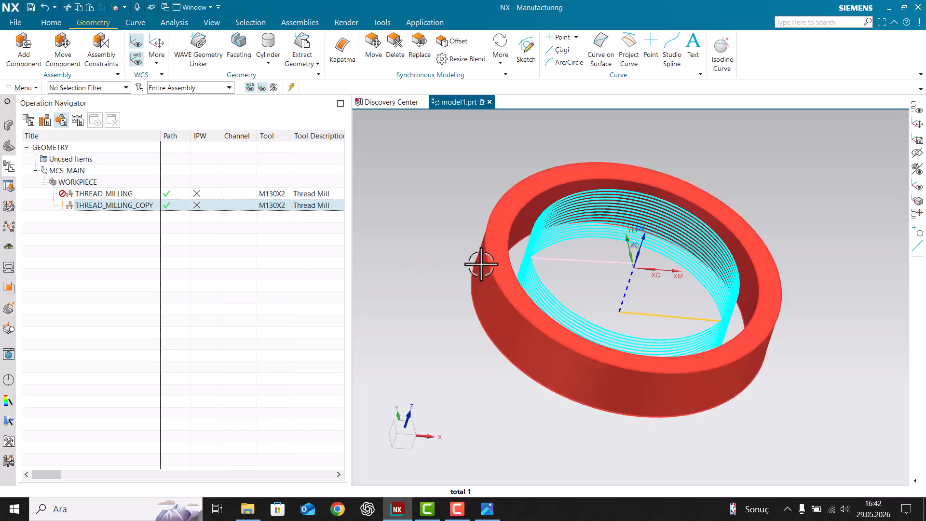
left_click(258, 268)
left_click(288, 192)
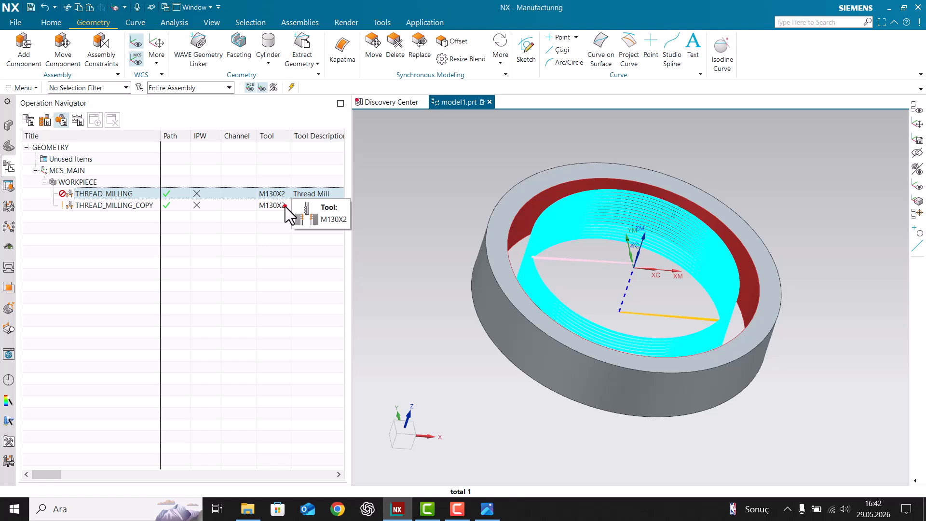
- Duplicate the THREAD_MILLING_COPY operation under the workpiece by copying and pasting it
left_click(285, 207)
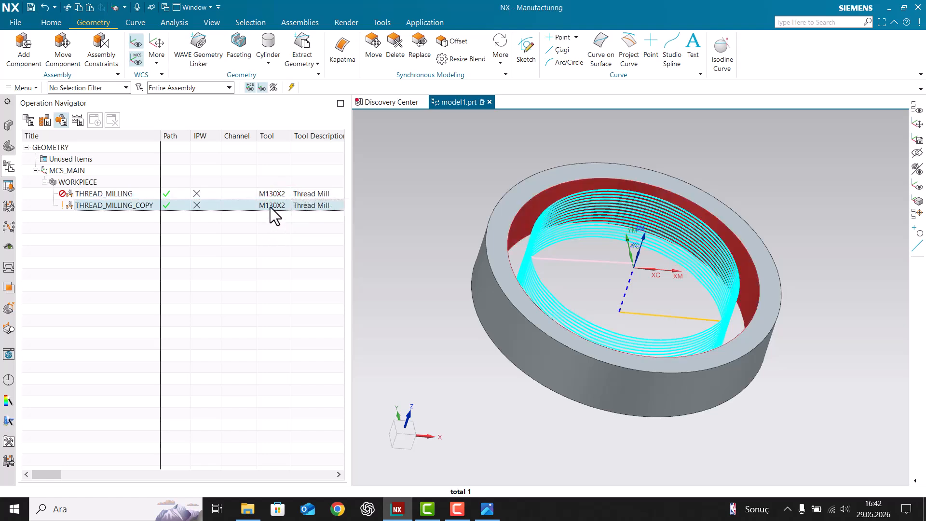
right_click(270, 208)
left_click(292, 237)
right_click(258, 208)
left_click(270, 248)
- Set the thread major diameter to 130.1 mm in the new THREAD_MILLING_COPY_COPY operation, generate its tool path and accept it
double_click(263, 217)
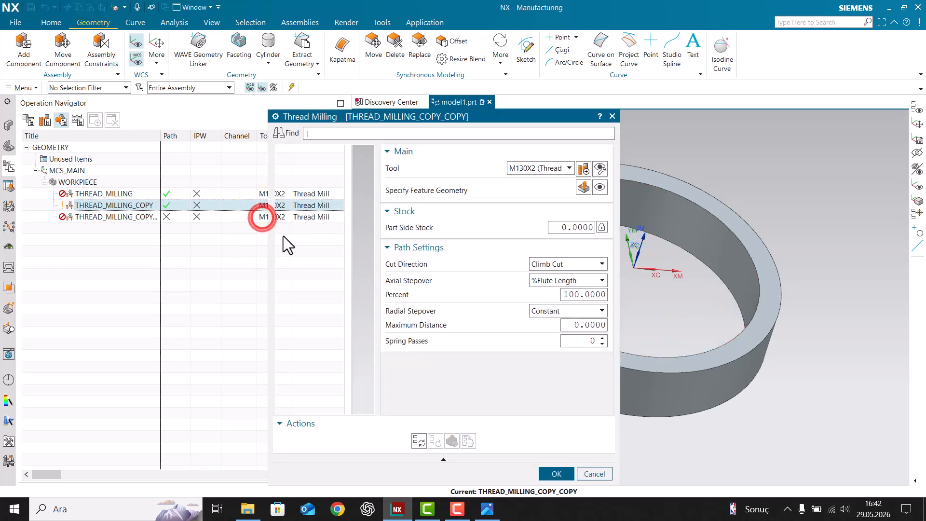
left_click(587, 189)
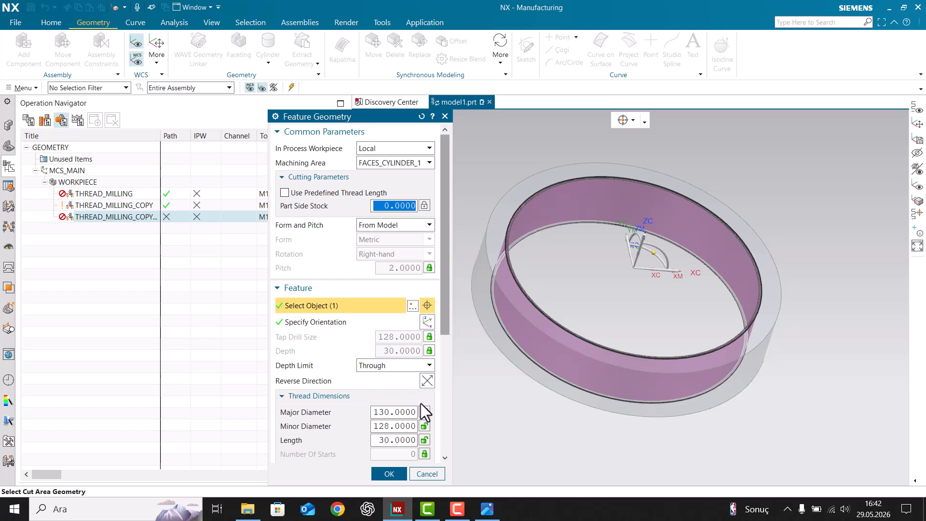
left_click(399, 413)
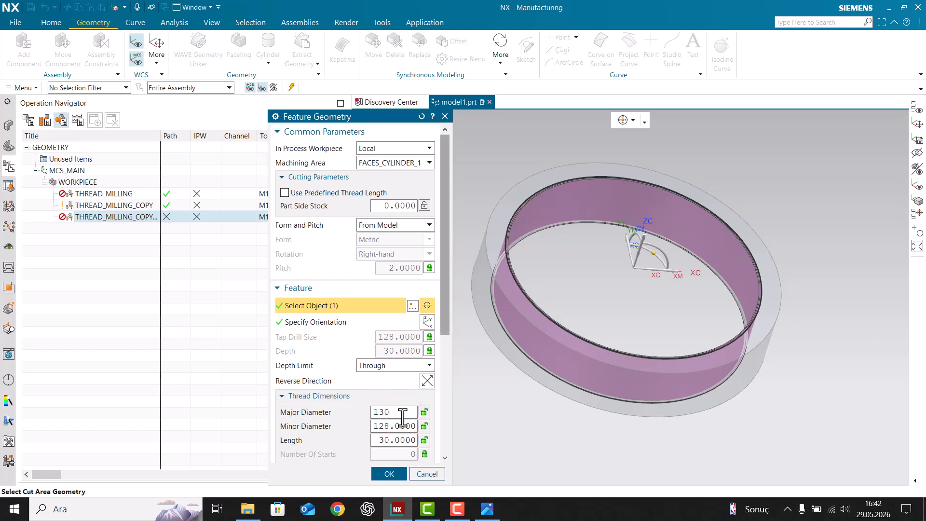
key("Return")
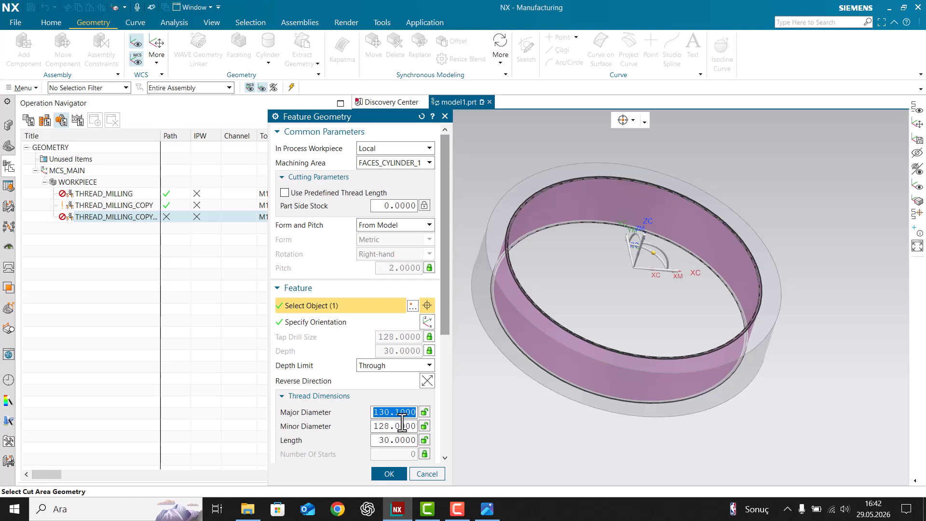
middle_click(400, 420)
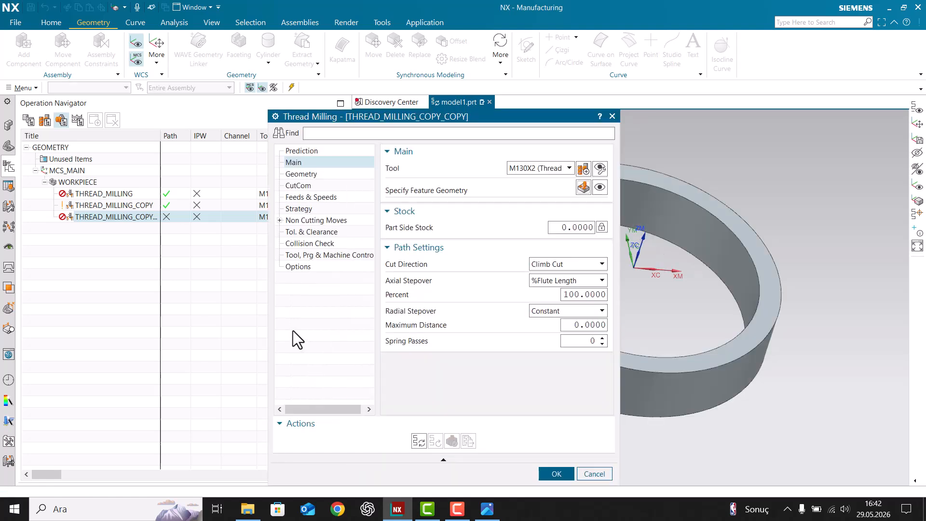
left_click(420, 442)
middle_click(421, 442)
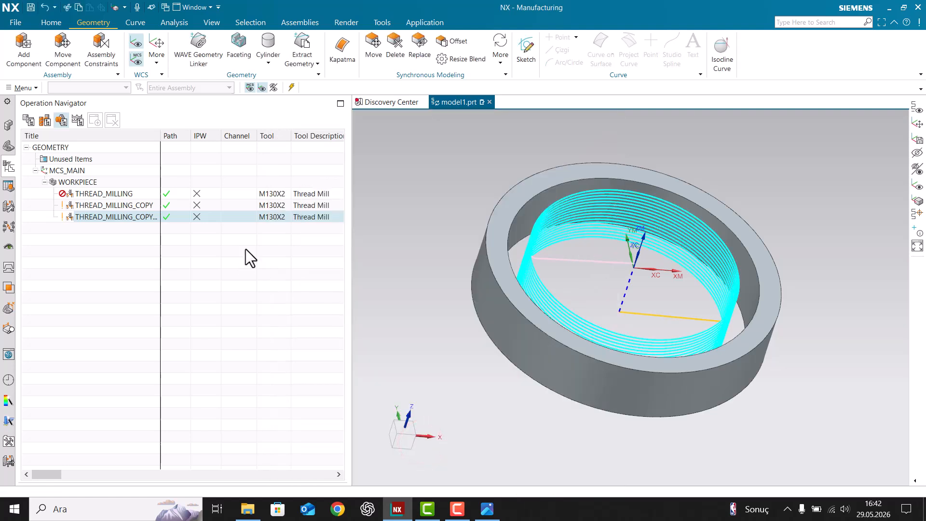
- Copy the operation with the 130.1 mm major diameter and paste it as a further thread milling operation
right_click(265, 220)
left_click(287, 250)
right_click(276, 223)
left_click(289, 256)
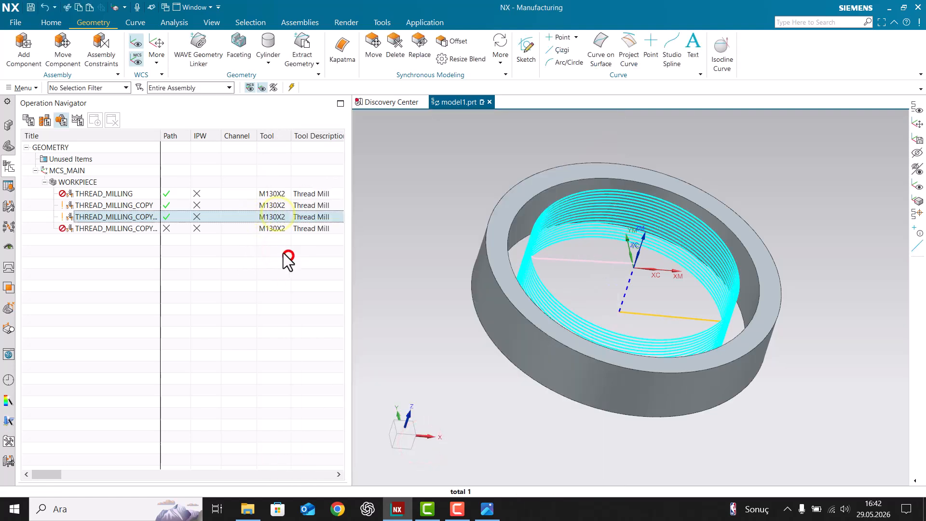
- Set the thread major diameter to 130.2 mm in the THREAD_MILLING_COPY_COPY_COPY operation and generate its tool path
double_click(284, 226)
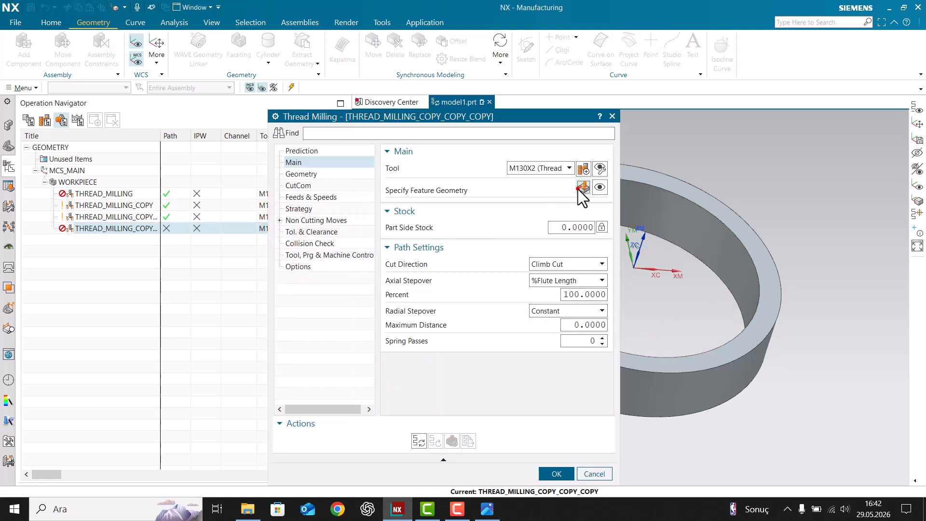
left_click(582, 188)
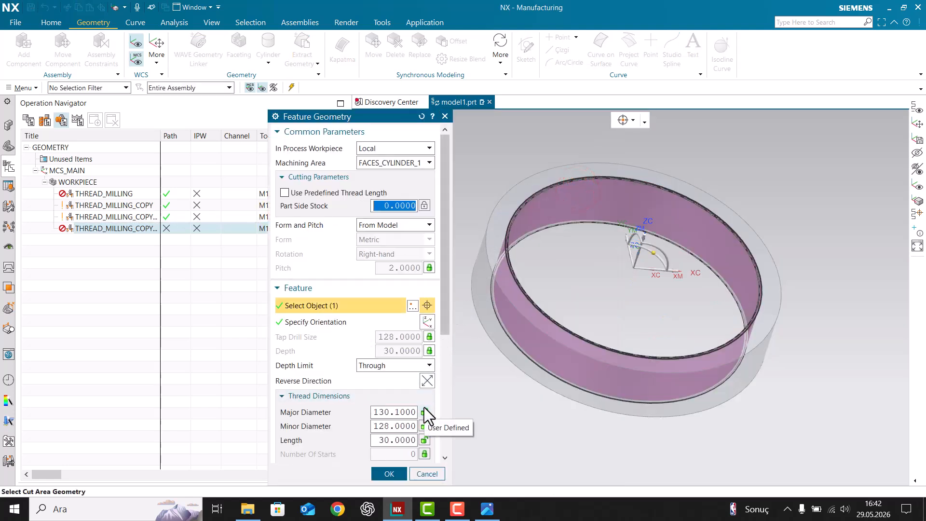
left_click(403, 411)
type("1")
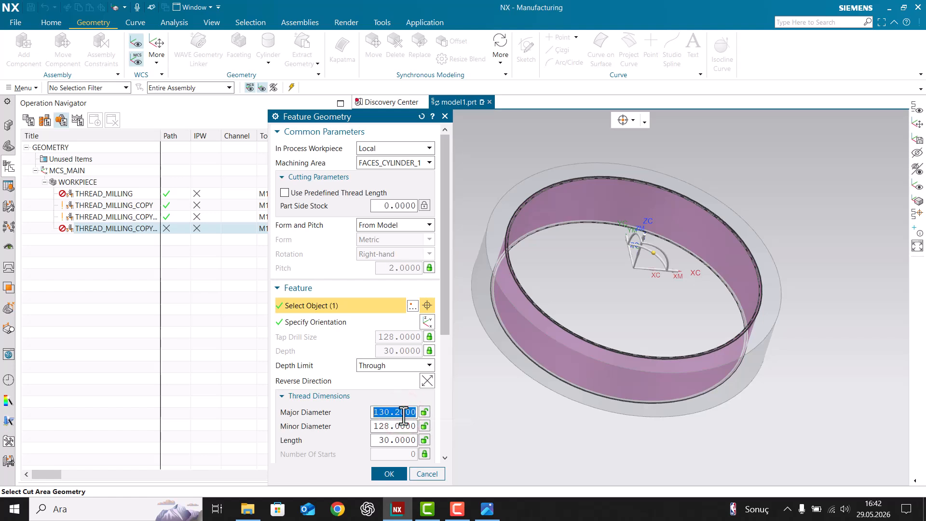
key("Escape")
key("Escape")
left_click(245, 305)
right_click(263, 231)
left_click(289, 309)
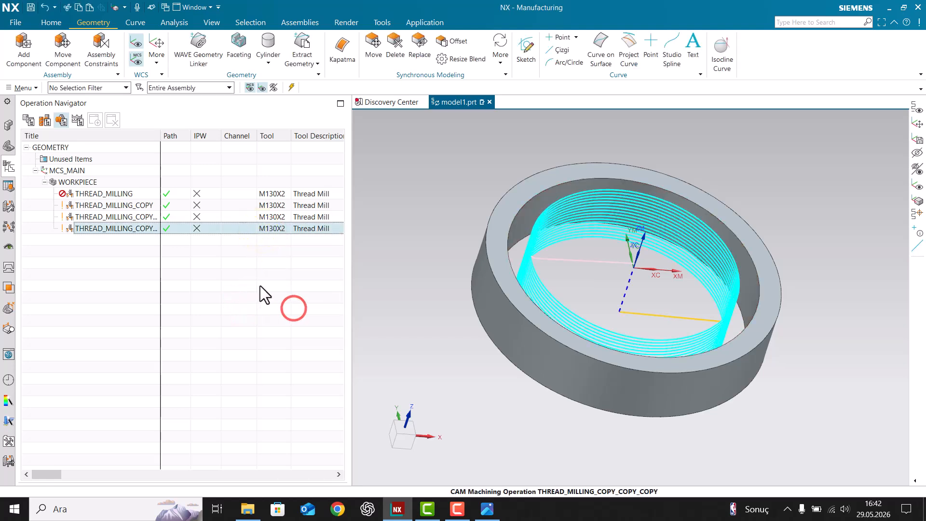
- Reduce the thread major diameter in the original THREAD_MILLING operation's feature geometry and start regenerating its tool path
double_click(279, 194)
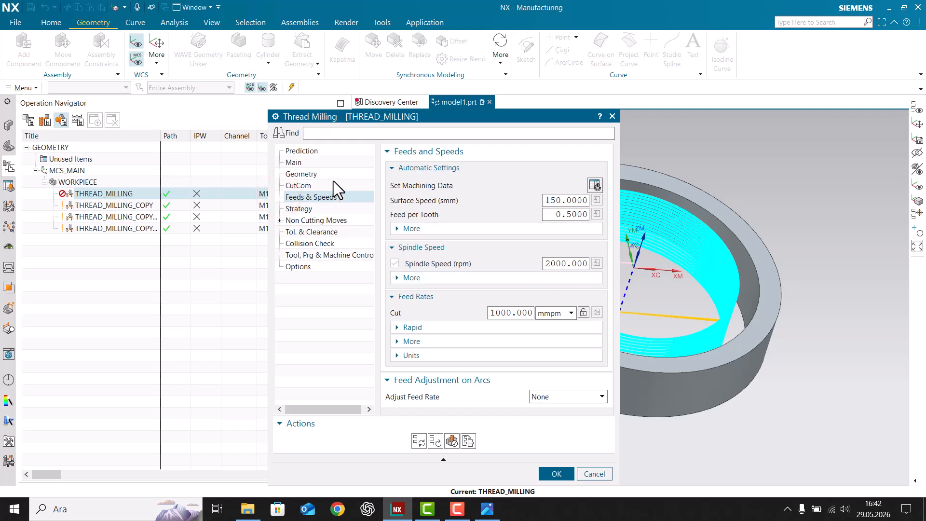
left_click(309, 162)
left_click(596, 187)
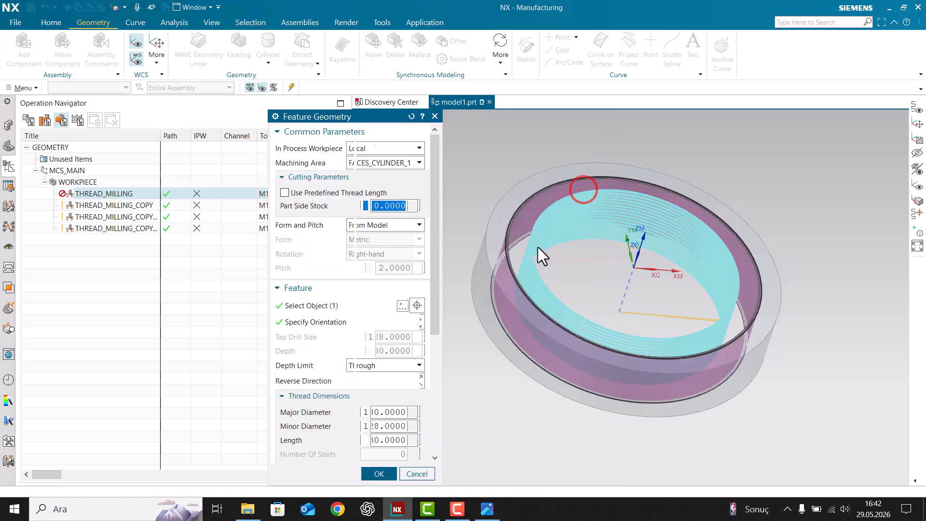
left_click(394, 412)
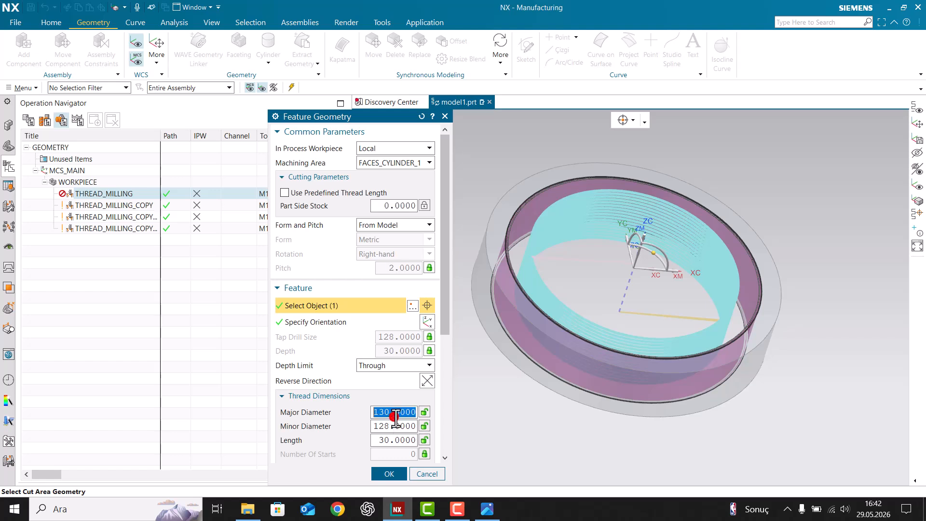
type("19")
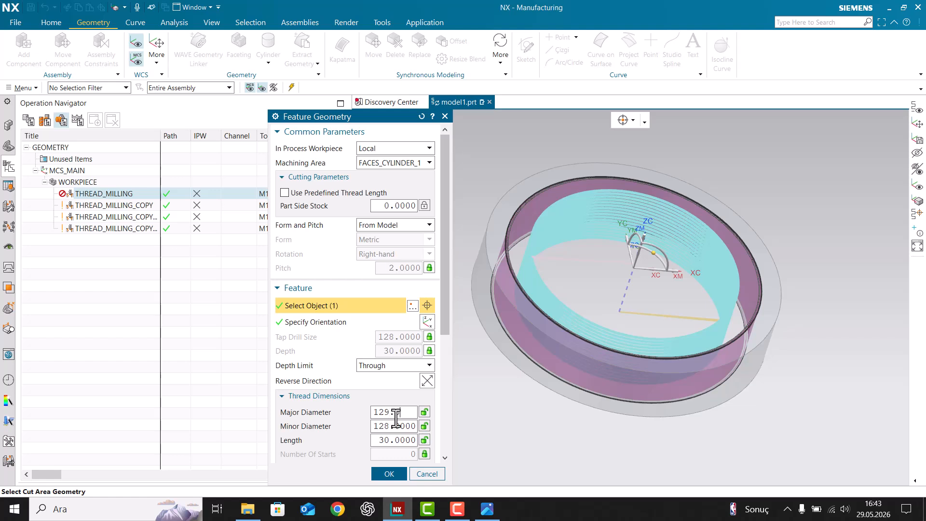
type("9.")
key("Return")
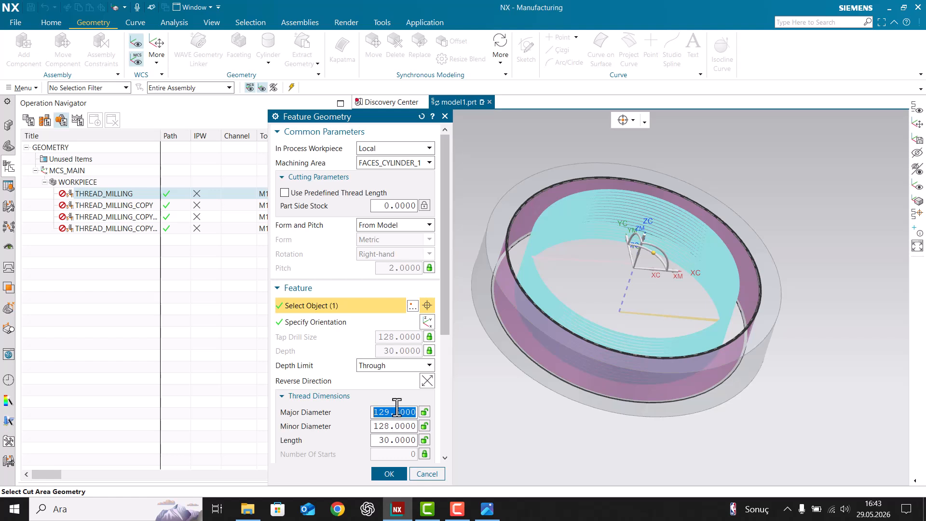
left_click(389, 474)
left_click(409, 440)
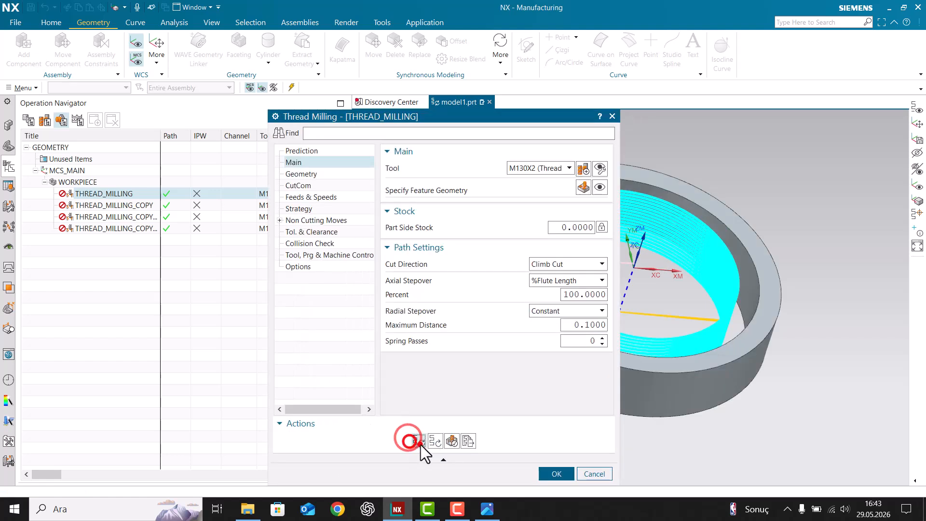
- Switch to the desktop, open the M130 folder and play the video WhatsApp Video 2026-05-29 at 16.25.43
left_click(924, 516)
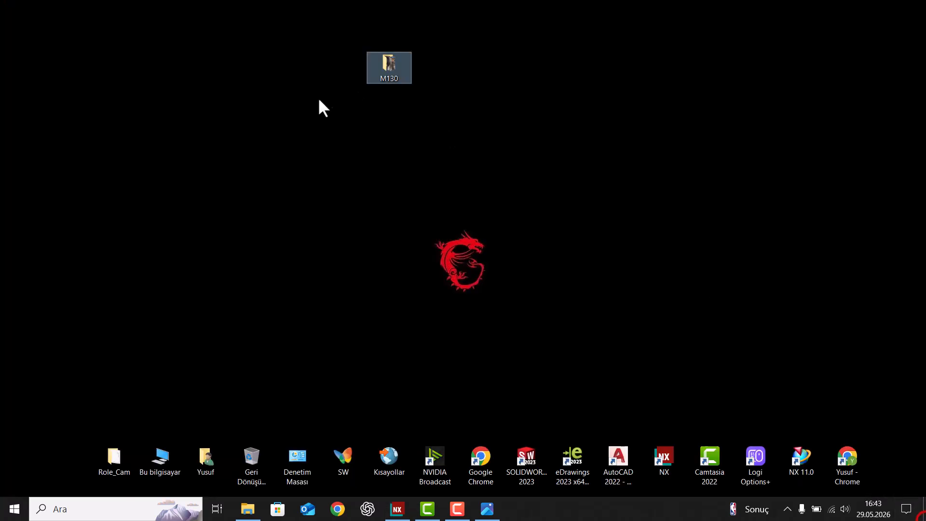
double_click(386, 73)
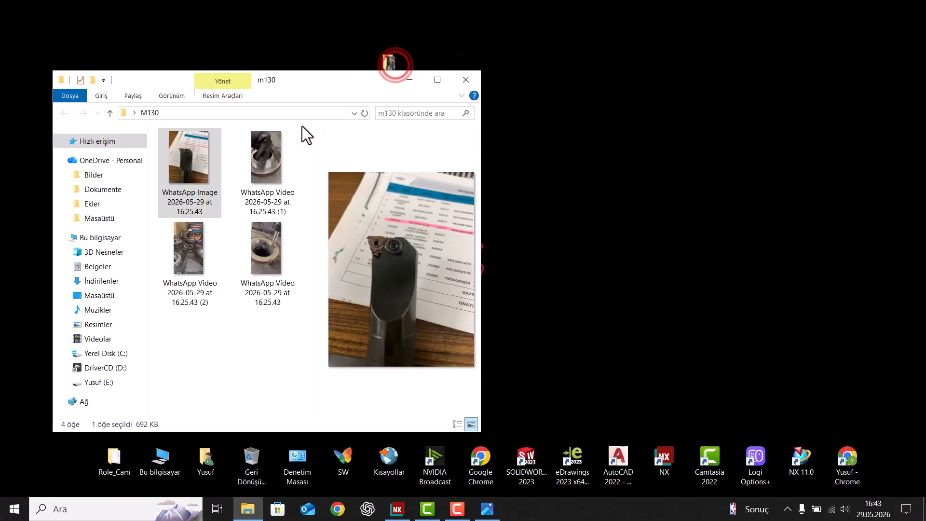
left_click_drag(310, 83, 350, 88)
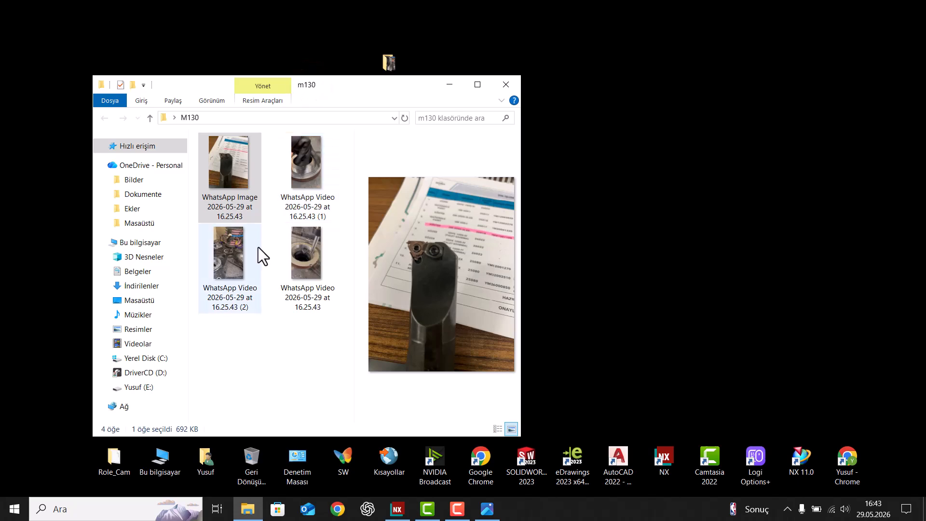
left_click(311, 247)
double_click(307, 248)
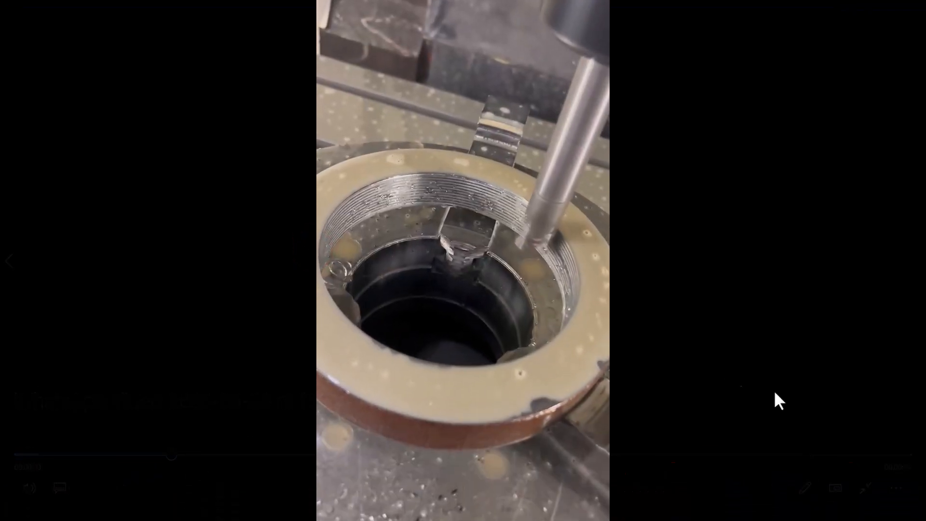
- Mute the video, replay it to examine the threaded ring on the machine, and close the player
left_click(30, 488)
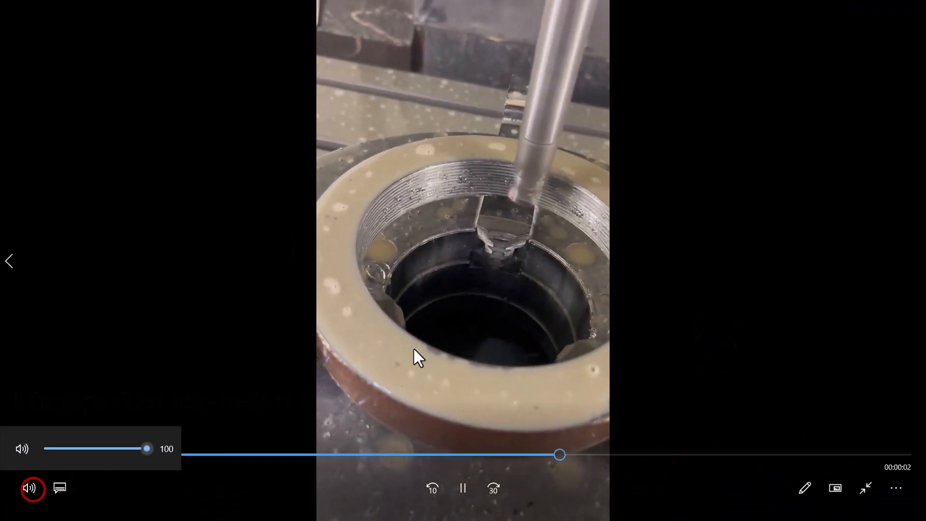
left_click_drag(81, 455, 25, 452)
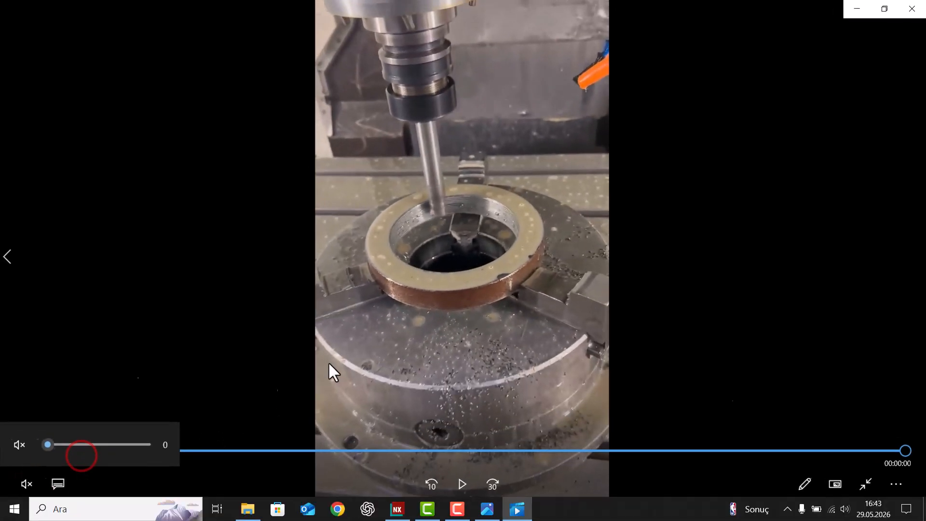
left_click(213, 439)
left_click(461, 472)
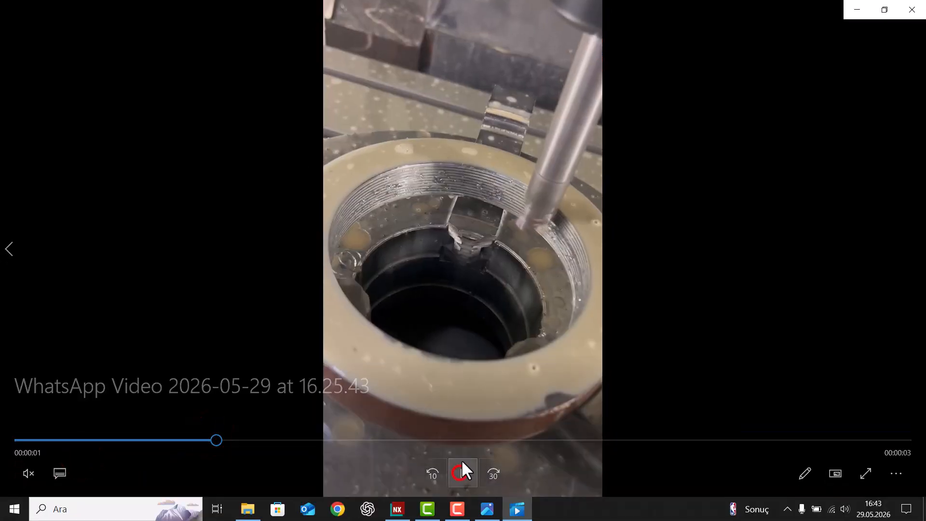
left_click(499, 278)
left_click(911, 8)
- Open the video WhatsApp Video 2026-05-29 at 16.25.43 (1) from the M130 folder
left_click(302, 170)
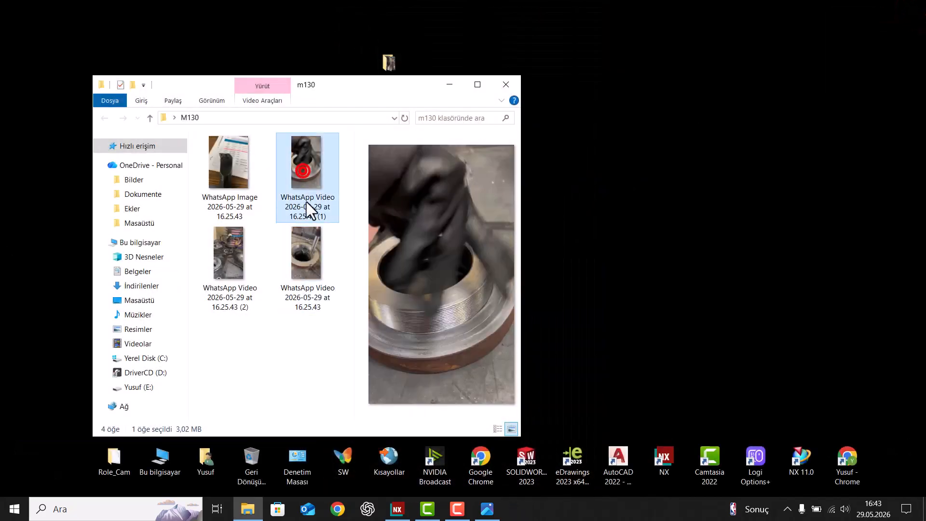